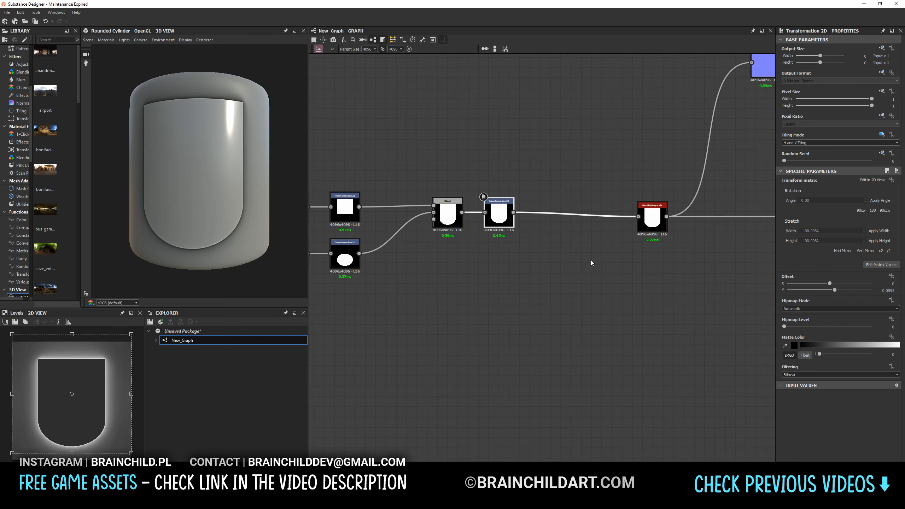
# Insert a Tile Sampler node between the shape's Transformation 2D and Blur HQ Grayscale, and move it further from the Transformation 2D.
pyautogui.moveTo(537, 187); pyautogui.dragTo(537, 184)
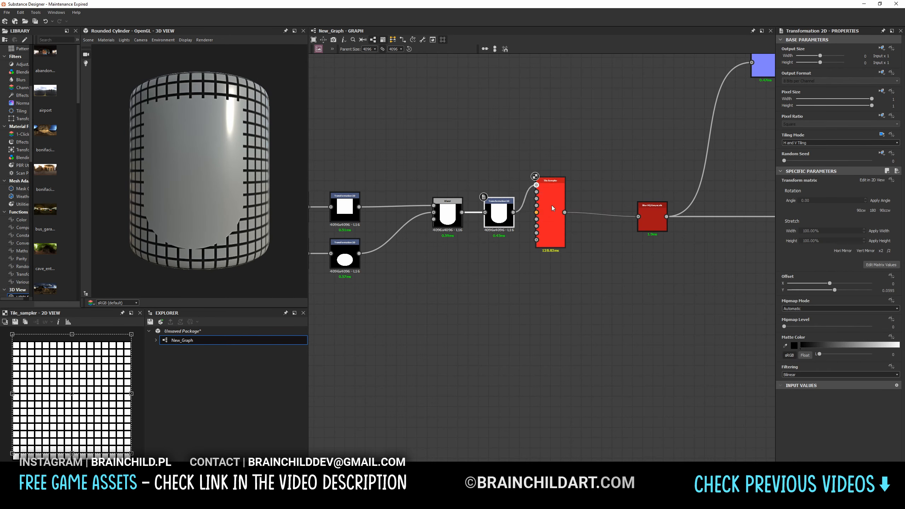
pyautogui.click(552, 205)
pyautogui.scroll(-3, 814, 393)
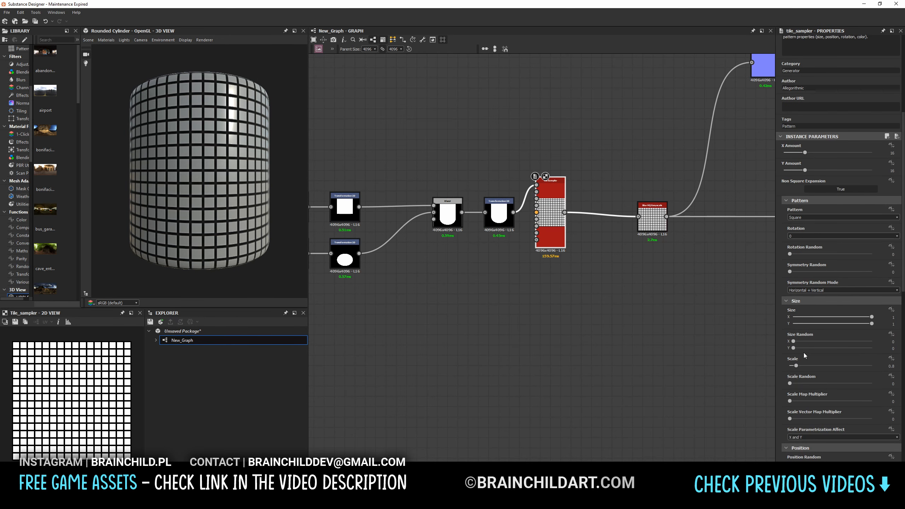
pyautogui.moveTo(552, 210); pyautogui.dragTo(639, 206)
pyautogui.scroll(2, 515, 178)
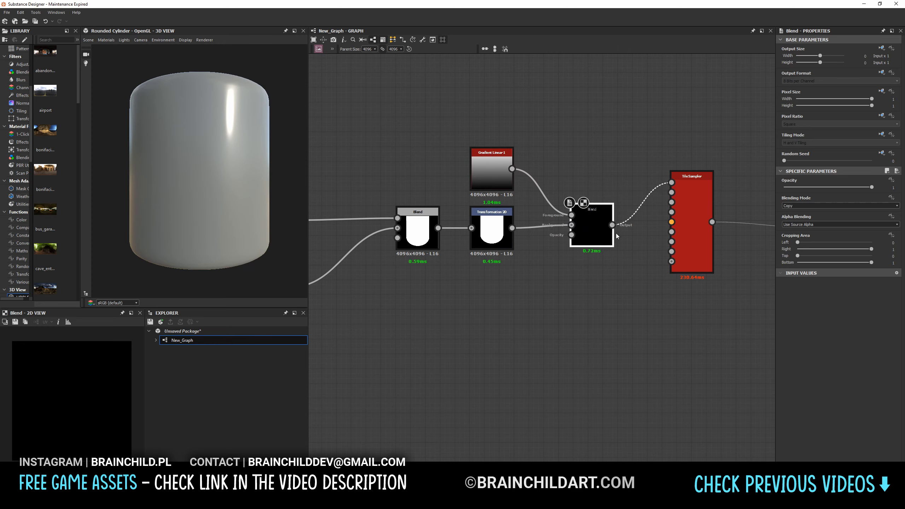
# Set the blending mode of the Blend that combines Gradient Linear 1 with the tile shape to Subtract.
pyautogui.click(802, 208)
pyautogui.click(800, 212)
pyautogui.press('Down')
pyautogui.scroll(-1, 766, 268)
pyautogui.moveTo(765, 268); pyautogui.dragTo(724, 272, button='middle')
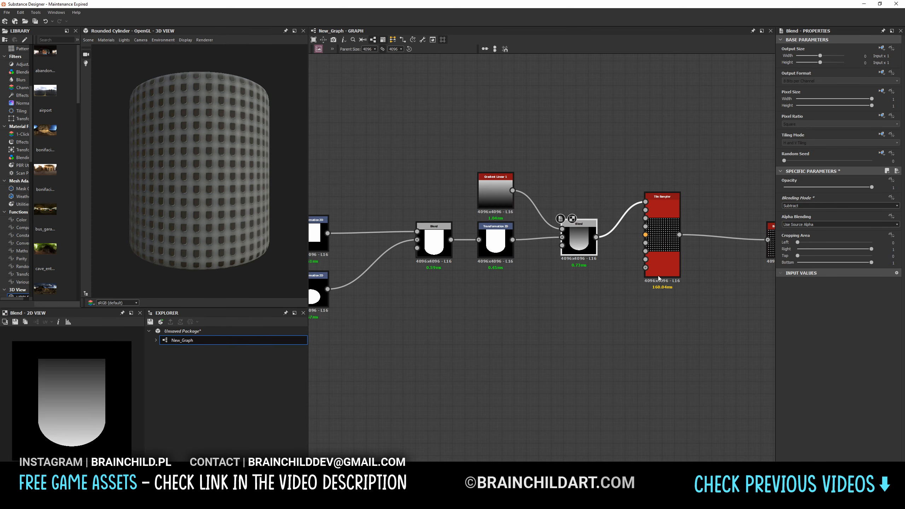
# Lower the X Amount of the Tile Sampler.
pyautogui.doubleClick(660, 269)
pyautogui.moveTo(664, 333); pyautogui.dragTo(526, 315, button='middle')
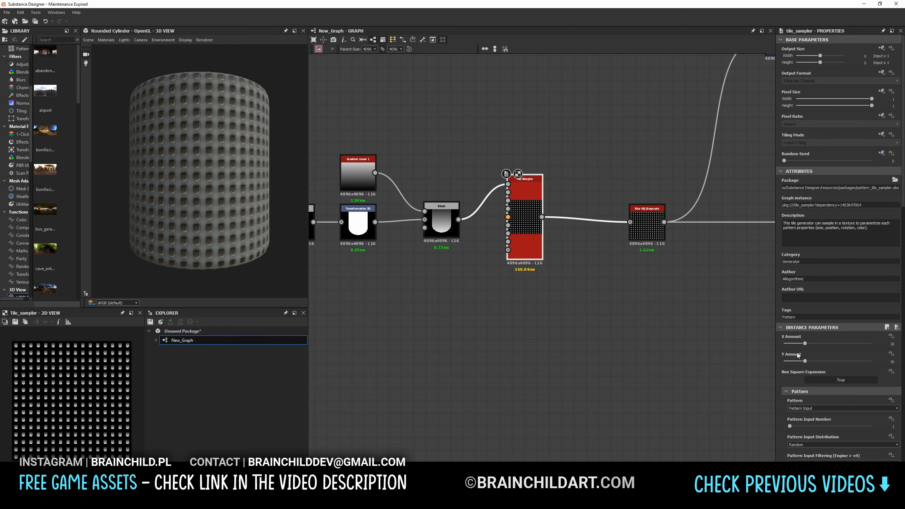
pyautogui.moveTo(804, 343); pyautogui.dragTo(800, 343)
# Set the Tile Sampler's pattern scale to 1.72 and its position offset to 0.5 so the shingles overlap in staggered rows.
pyautogui.scroll(-16, 799, 343)
pyautogui.moveTo(798, 273); pyautogui.dragTo(802, 272)
pyautogui.moveTo(790, 388); pyautogui.dragTo(830, 388)
pyautogui.scroll(1, 535, 214)
pyautogui.moveTo(535, 214); pyautogui.dragTo(667, 228, button='middle')
pyautogui.click(804, 272)
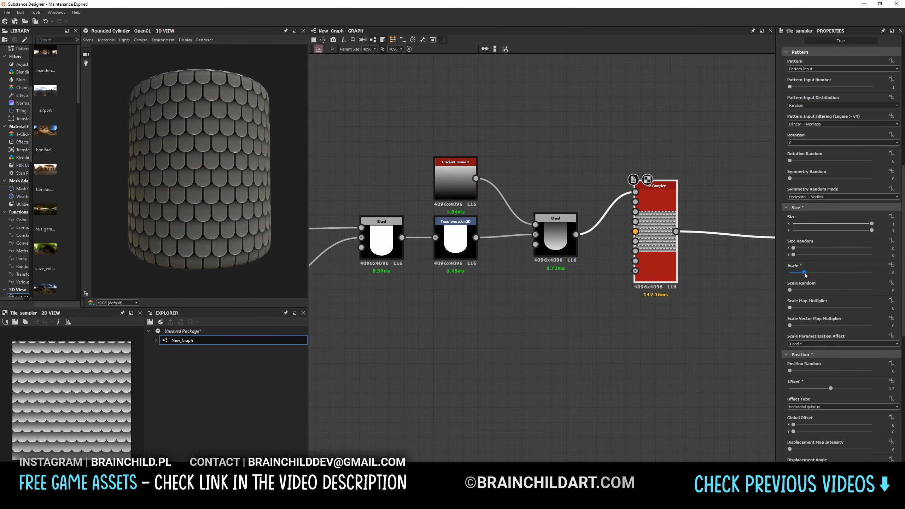
pyautogui.scroll(-1, 219, 221)
pyautogui.moveTo(219, 222); pyautogui.dragTo(216, 225)
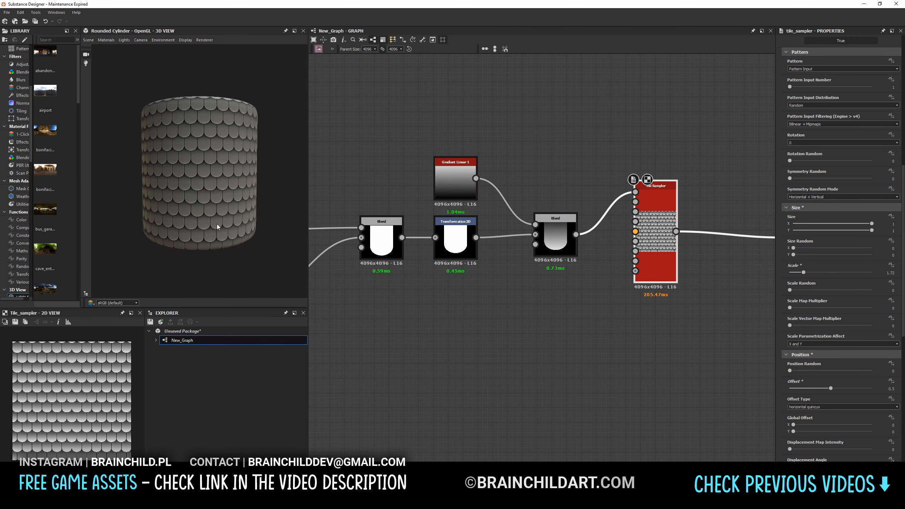
pyautogui.scroll(-1, 217, 226)
pyautogui.scroll(-1, 322, 257)
# Shift the shape and gradient nodes away from the Tile Sampler to widen the gap after the gradient Blend.
pyautogui.moveTo(492, 291)
pyautogui.mouseDown(button='middle')
pyautogui.moveTo(690, 241)
pyautogui.moveTo(573, 246)
pyautogui.mouseUp(button='middle')
pyautogui.scroll(1, 567, 279)
pyautogui.scroll(-2, 690, 240)
pyautogui.click(592, 202)
pyautogui.scroll(-3, 569, 240)
pyautogui.moveTo(386, 166); pyautogui.dragTo(603, 274)
pyautogui.click(523, 196)
pyautogui.moveTo(585, 219); pyautogui.dragTo(519, 281)
pyautogui.click(510, 216)
pyautogui.scroll(8, 510, 216)
# Add a Bevel node fed by the gradient Blend and combine its height output with that Blend in a second Blend node.
pyautogui.press('space')
pyautogui.click(514, 223)
pyautogui.scroll(-3, 513, 223)
pyautogui.write('bevel')
pyautogui.press('Return')
pyautogui.moveTo(574, 219); pyautogui.dragTo(647, 220)
pyautogui.moveTo(538, 263); pyautogui.dragTo(633, 203)
pyautogui.scroll(3, 587, 240)
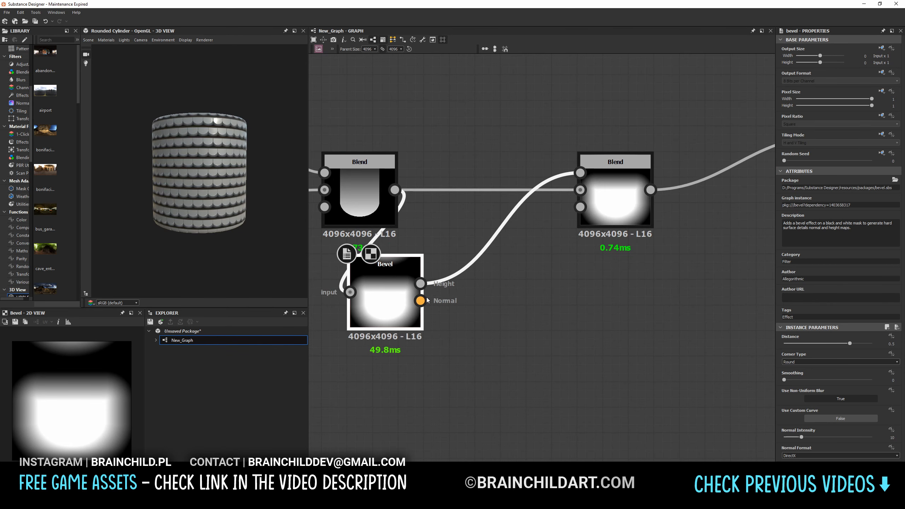
# Set the Bevel distance to -0.33 and insert a Blur node between the Bevel and the second Blend.
pyautogui.moveTo(850, 343); pyautogui.dragTo(813, 344)
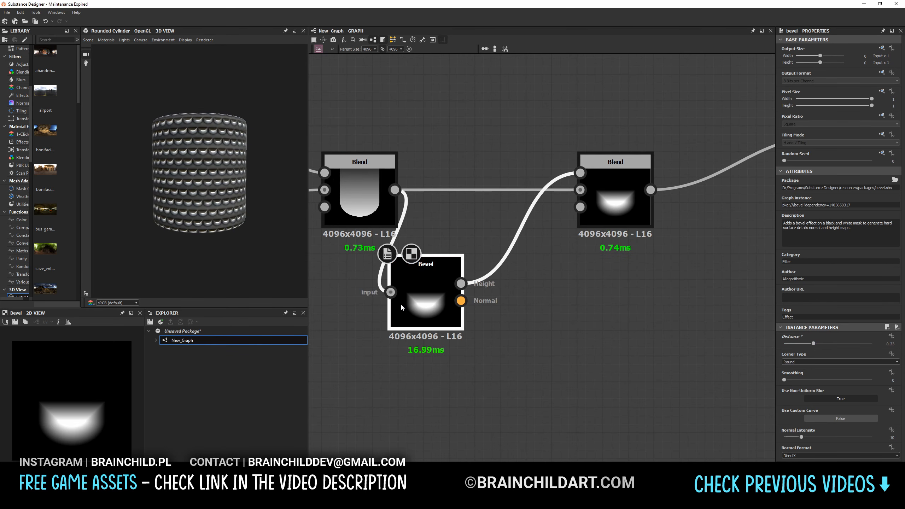
pyautogui.press('space')
pyautogui.write('blur')
pyautogui.press('Return')
# Set the second Blend's blending mode to Add (Linear Dodge) and its opacity to 0.16.
pyautogui.doubleClick(614, 206)
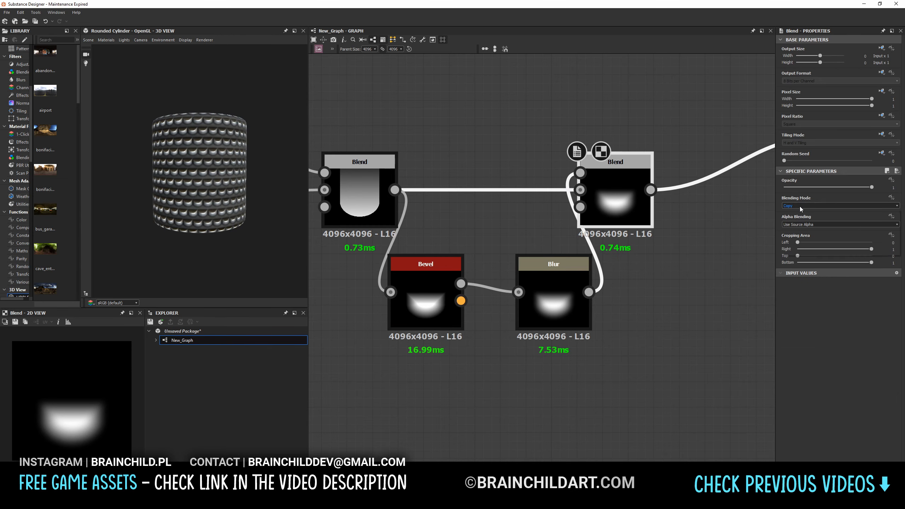
pyautogui.scroll(-1, 800, 207)
pyautogui.moveTo(243, 229); pyautogui.dragTo(387, 258, button='right')
pyautogui.moveTo(872, 186); pyautogui.dragTo(799, 186)
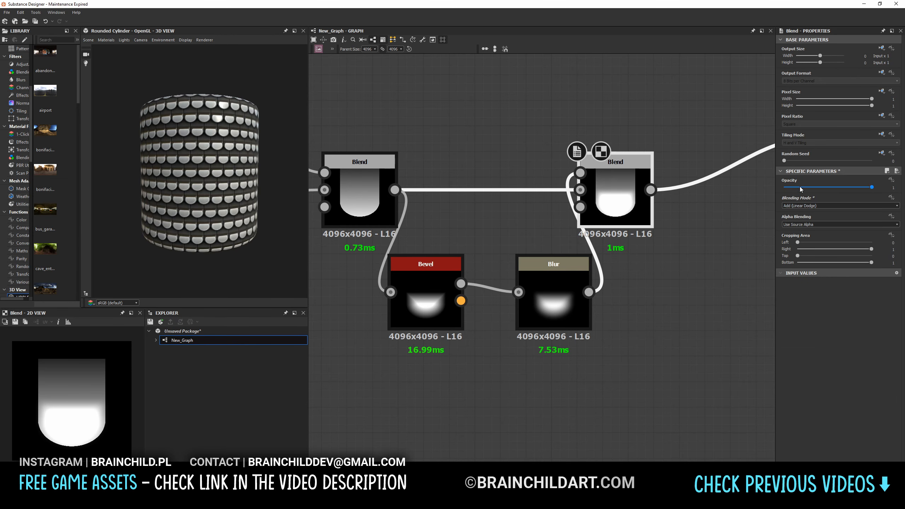
pyautogui.scroll(2, 234, 217)
pyautogui.scroll(-2, 234, 216)
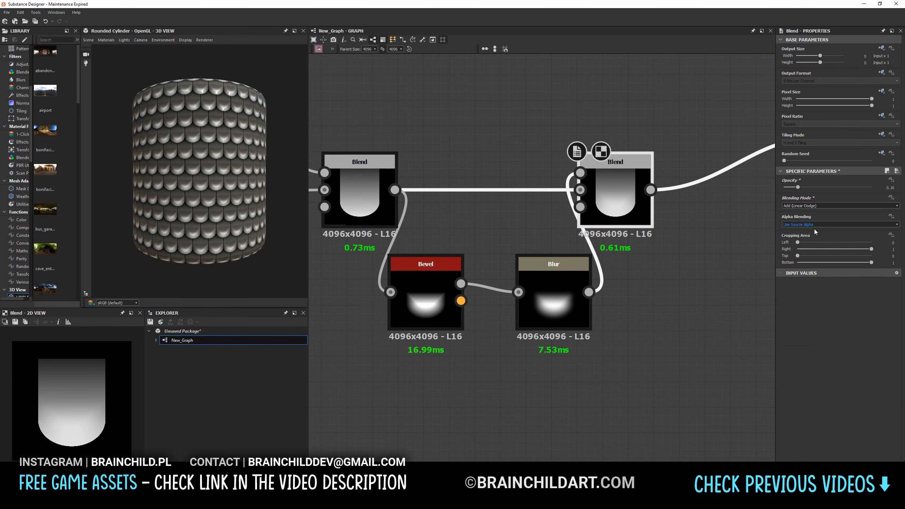
# Set the Bevel node's distance to -0.63.
pyautogui.click(549, 308)
pyautogui.scroll(-2, 692, 264)
pyautogui.click(512, 296)
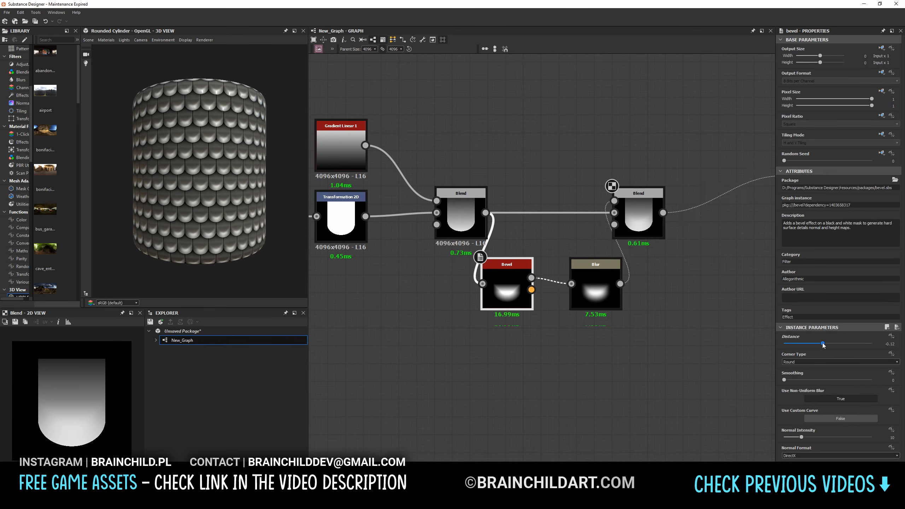
pyautogui.moveTo(829, 343); pyautogui.dragTo(797, 344)
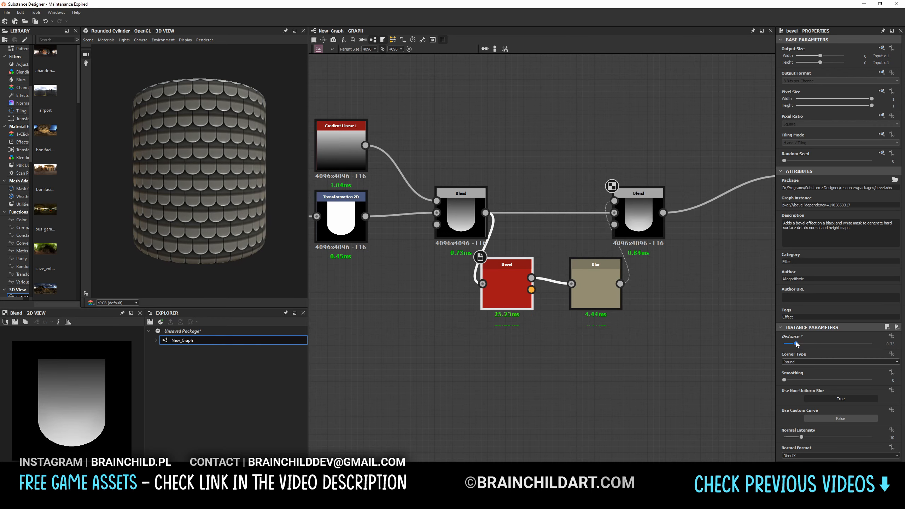
pyautogui.click(801, 343)
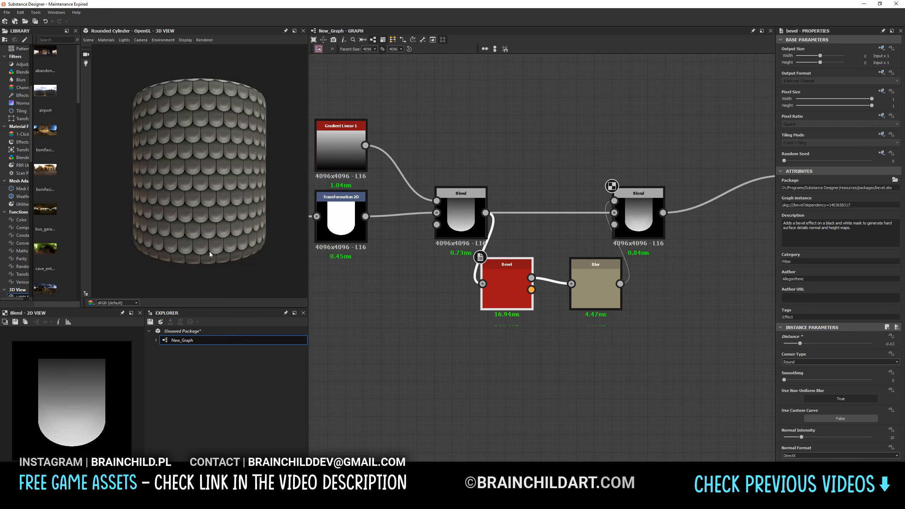
# Switch the 3D preview's default material to the Tessellation variant of physically_metallic_roughness.
pyautogui.click(106, 40)
pyautogui.moveTo(121, 52)
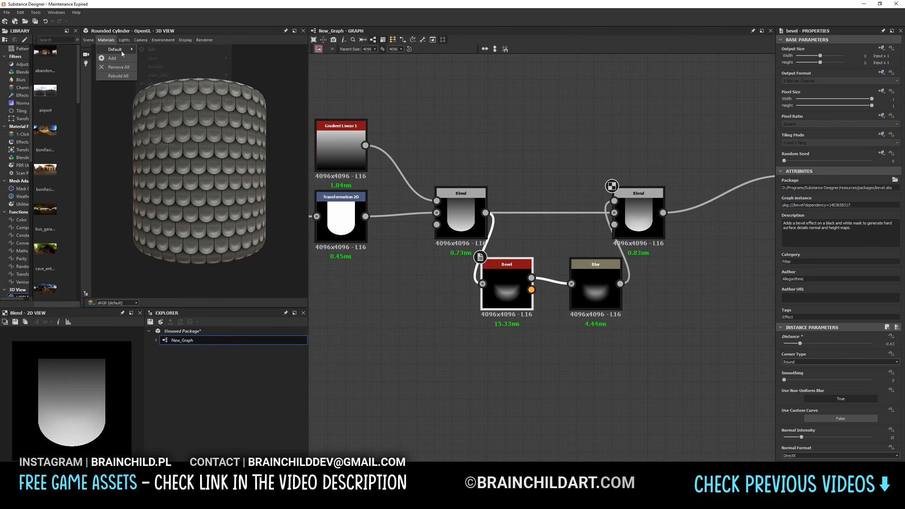
pyautogui.moveTo(210, 84)
pyautogui.click(248, 93)
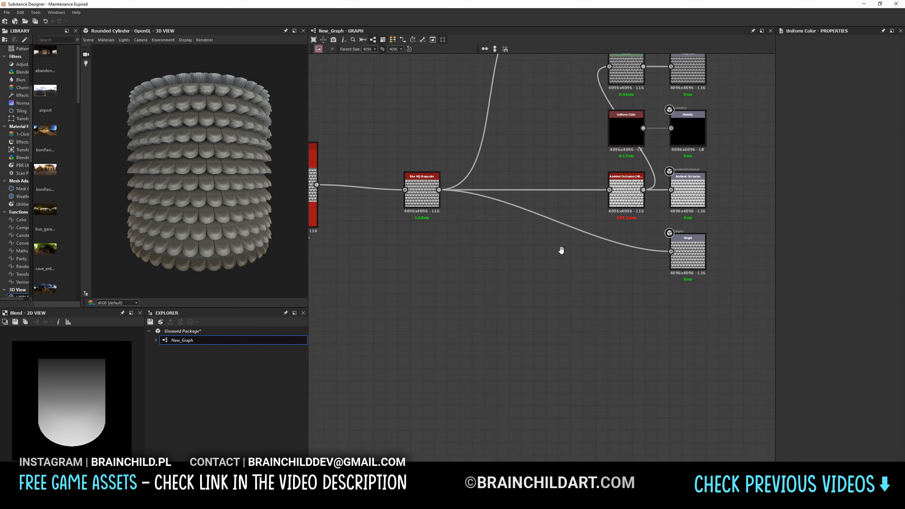
# Insert a Histogram Range node between Blur HQ Grayscale and the Height output, and line it up with the output.
pyautogui.scroll(3, 560, 249)
pyautogui.rightClick(683, 264)
pyautogui.press('Escape')
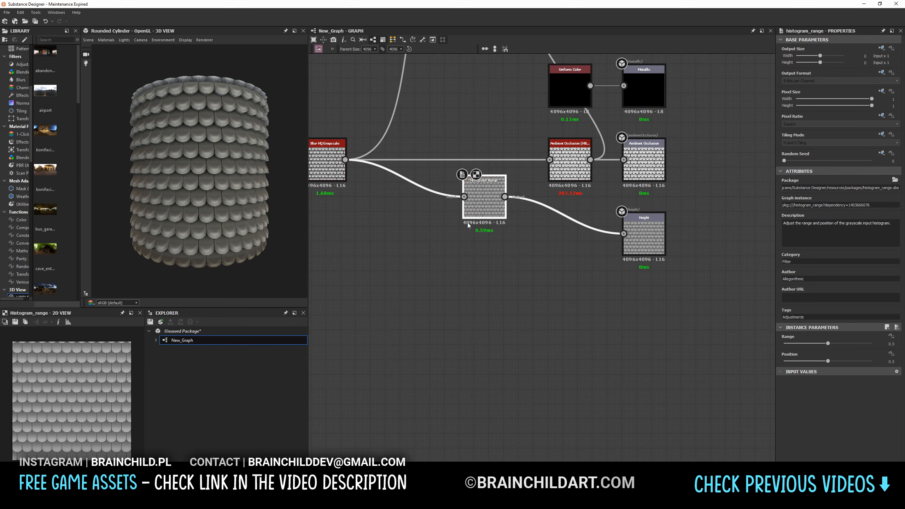
pyautogui.moveTo(485, 188); pyautogui.dragTo(570, 224)
# In the tessellation material settings, set Tessellation Factor to 16 and Phong Tessellation Factor to 1, and adjust the height scale.
pyautogui.click(106, 40)
pyautogui.moveTo(112, 48)
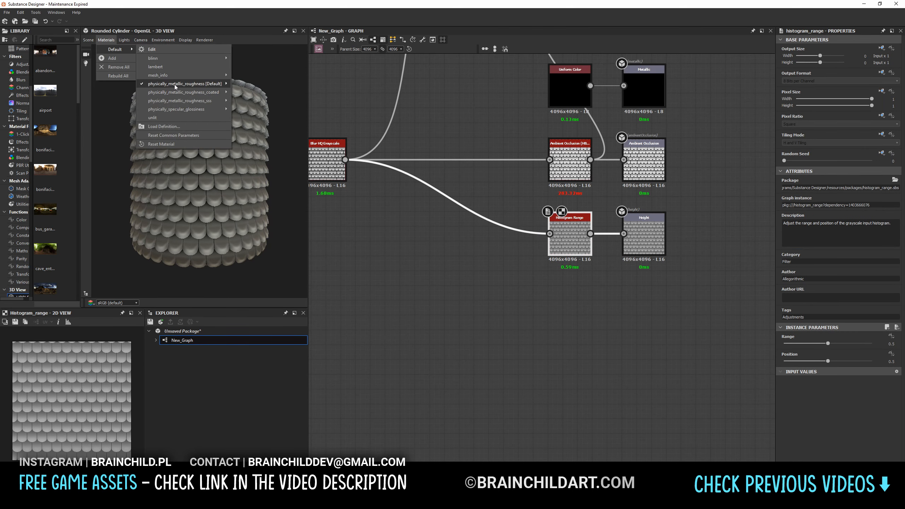
pyautogui.moveTo(174, 84)
pyautogui.click(251, 92)
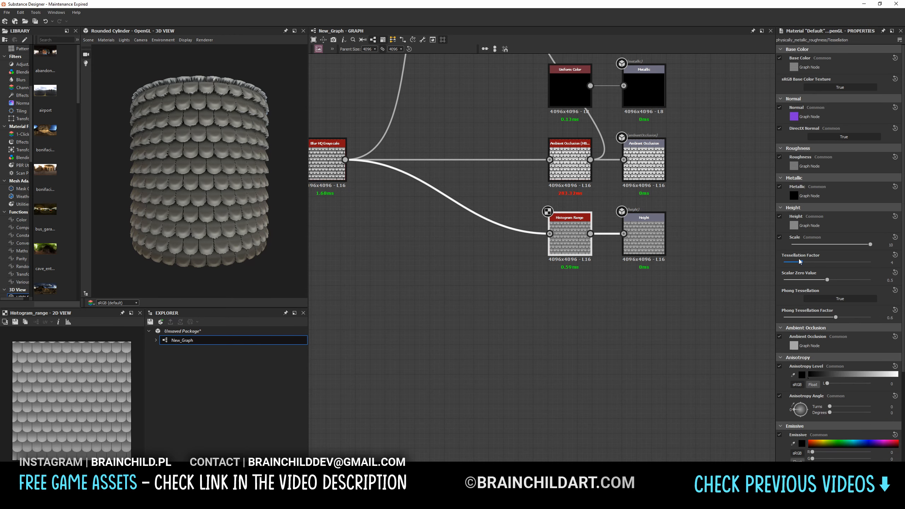
pyautogui.moveTo(800, 262); pyautogui.dragTo(816, 244)
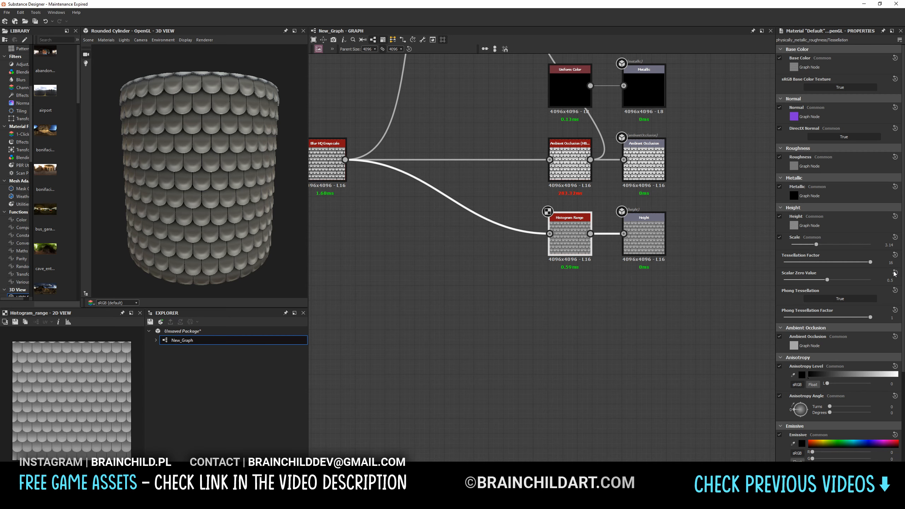
# Insert a Blur node between Histogram Range and the Height output and set its intensity to 1.45.
pyautogui.moveTo(480, 242); pyautogui.dragTo(486, 254, button='middle')
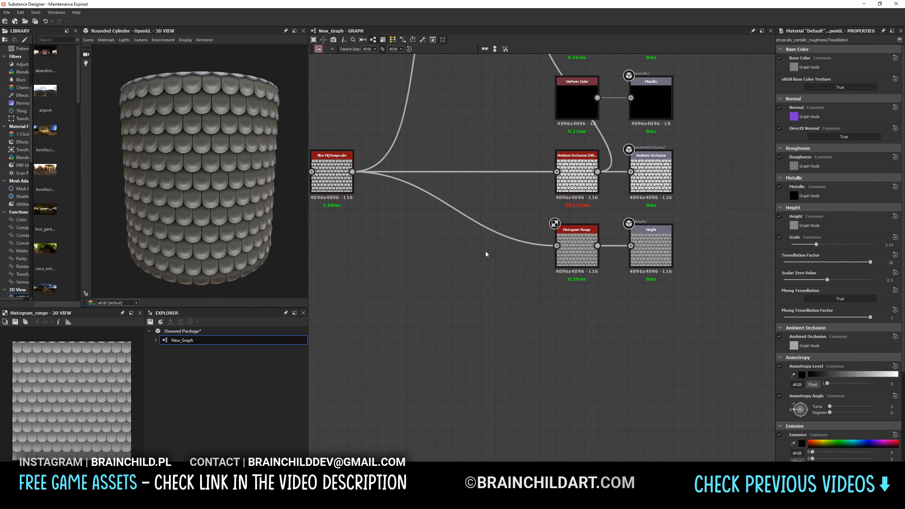
pyautogui.moveTo(566, 261); pyautogui.dragTo(550, 262)
pyautogui.press('space')
pyautogui.write('blur')
pyautogui.press('Return')
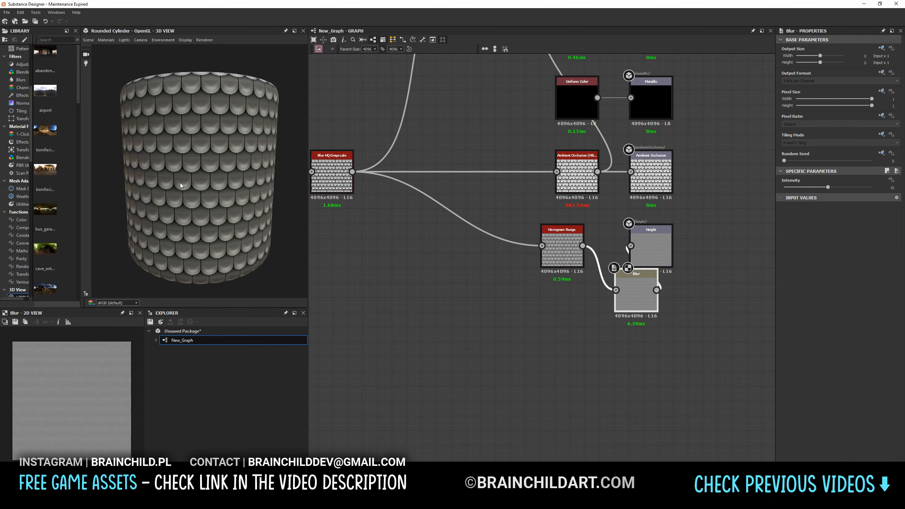
pyautogui.moveTo(223, 193); pyautogui.dragTo(240, 182)
pyautogui.click(790, 187)
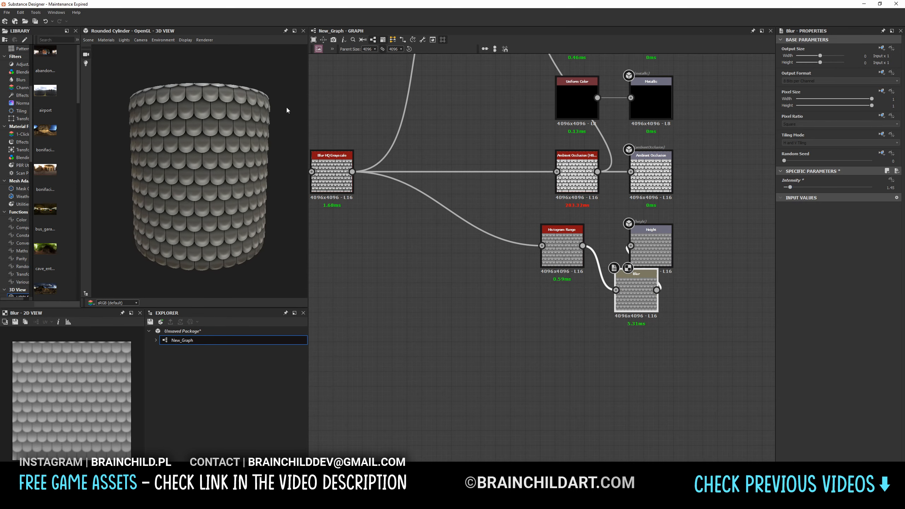
# Set the Uniform Color feeding the Metallic output to white (255) and change the lighting angle on the preview model.
pyautogui.scroll(-3, 560, 197)
pyautogui.scroll(3, 529, 231)
pyautogui.doubleClick(645, 226)
pyautogui.moveTo(820, 217); pyautogui.dragTo(872, 216)
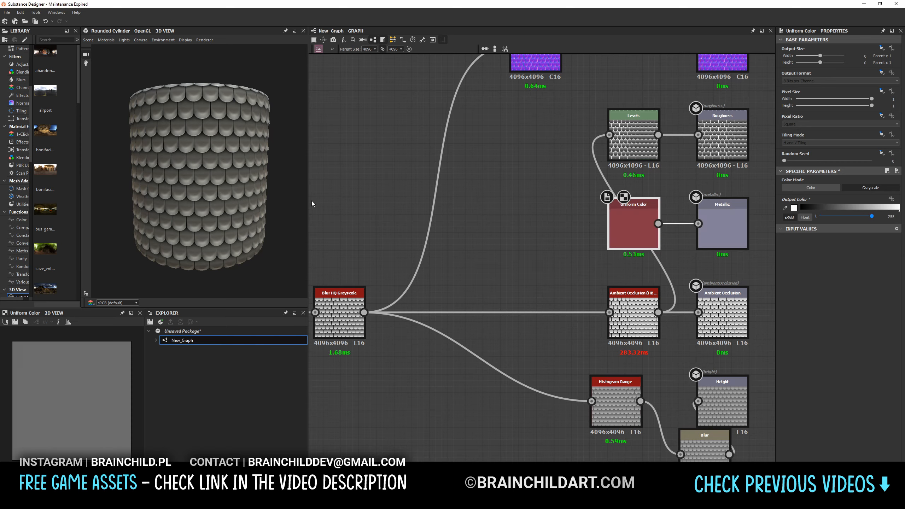
pyautogui.moveTo(246, 207); pyautogui.dragTo(234, 199)
pyautogui.keyDown('ctrl'); pyautogui.keyDown('shift'); pyautogui.moveTo(234, 199); pyautogui.dragTo(200, 242, button='right'); pyautogui.keyUp('shift'); pyautogui.keyUp('ctrl')
pyautogui.scroll(-1, 474, 159)
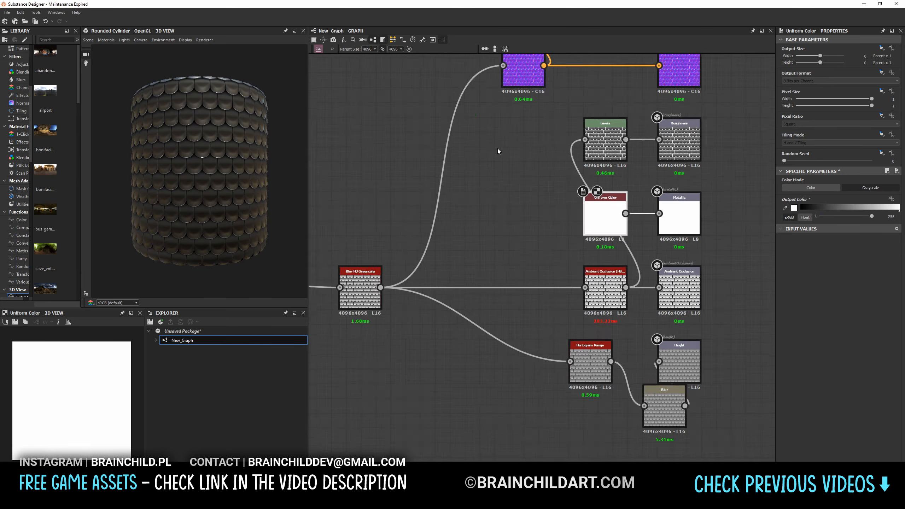
# Examine the Normal node's shingle pattern up close in the 2D view.
pyautogui.moveTo(605, 78); pyautogui.dragTo(518, 174, button='middle')
pyautogui.scroll(1, 518, 174)
pyautogui.doubleClick(436, 175)
pyautogui.moveTo(440, 200); pyautogui.dragTo(584, 166, button='middle')
pyautogui.moveTo(387, 355); pyautogui.dragTo(518, 269, button='middle')
pyautogui.scroll(4, 100, 396)
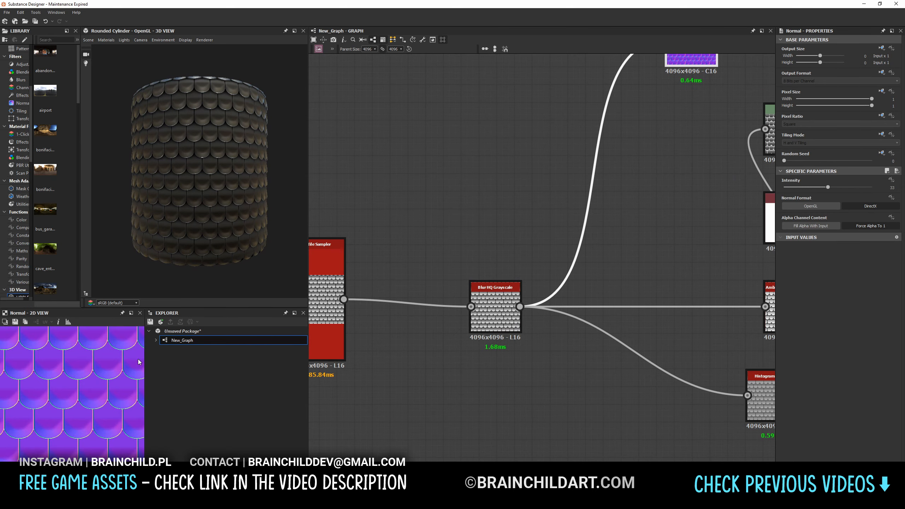
pyautogui.scroll(-3, 100, 395)
pyautogui.scroll(-3, 489, 235)
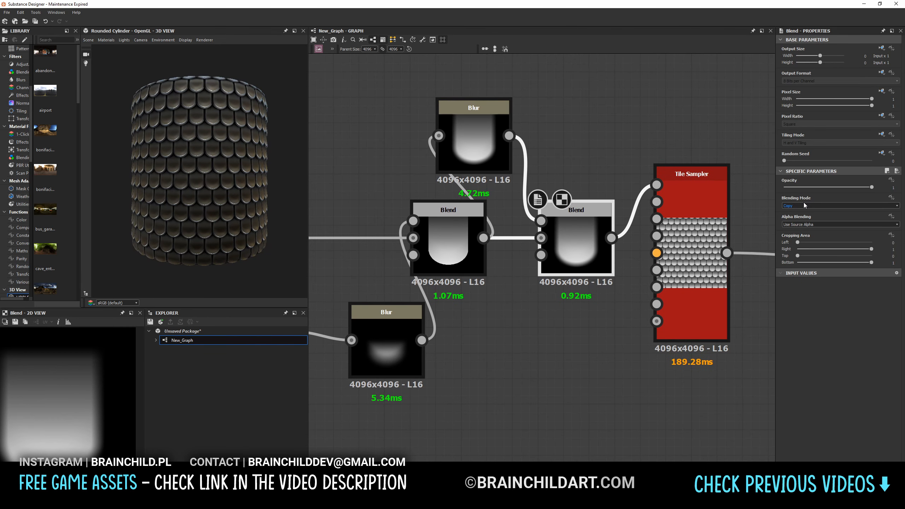
# Change the blending mode of the Blend that mixes the blurred shingle with the original just before the Tile Sampler.
pyautogui.scroll(-2, 803, 203)
pyautogui.scroll(-1, 798, 204)
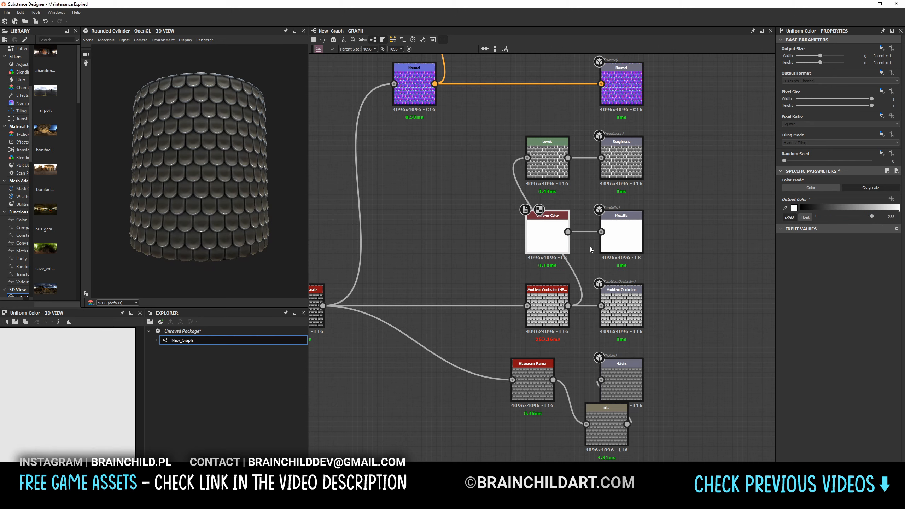
# Try a radius of 0.21 on the Ambient Occlusion (HBAO) node, reset it, and set Height Depth to 0.06.
pyautogui.moveTo(535, 321); pyautogui.dragTo(536, 243, button='middle')
pyautogui.click(544, 228)
pyautogui.click(802, 381)
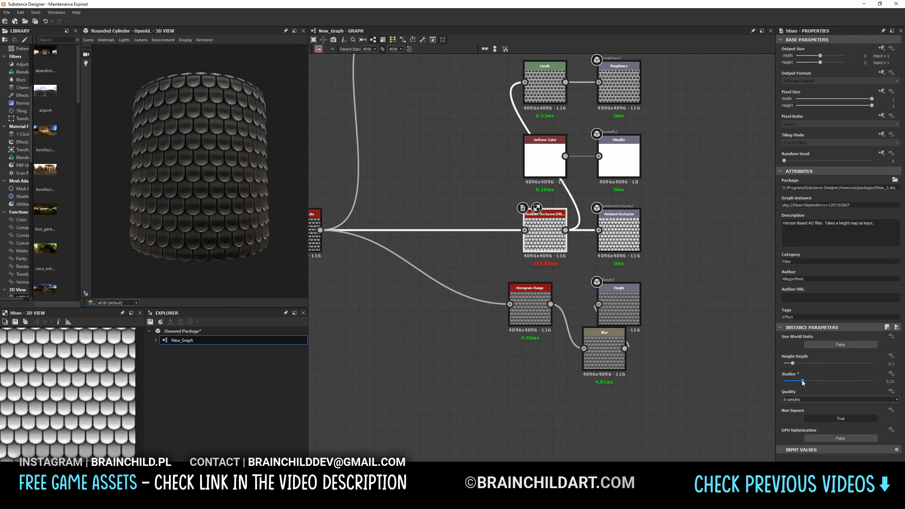
pyautogui.click(892, 375)
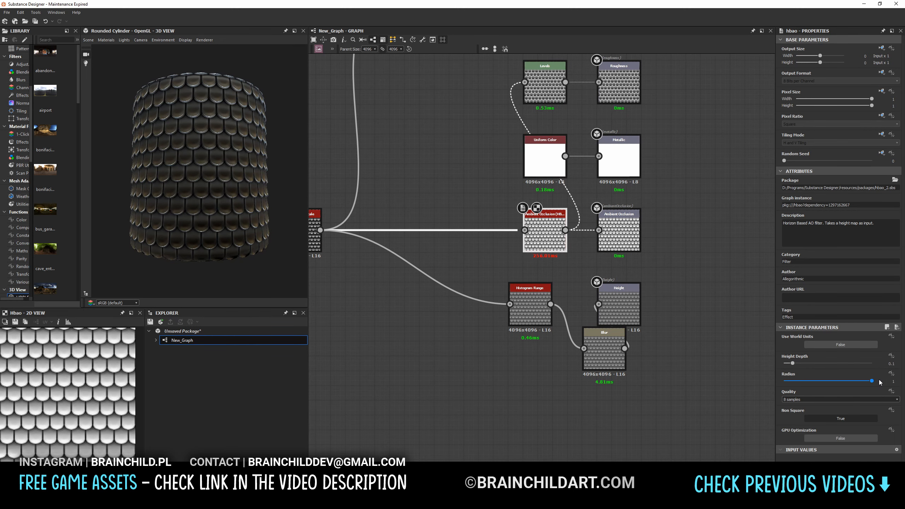
pyautogui.click(789, 363)
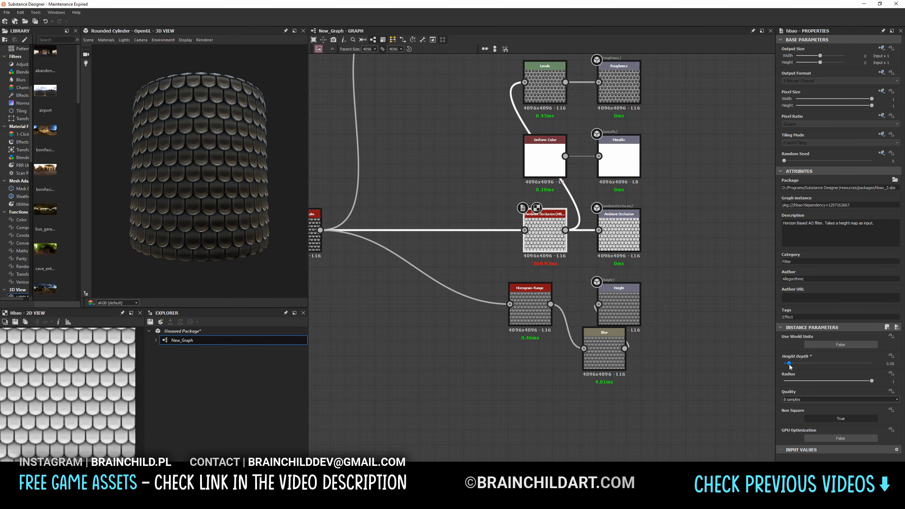
# Line up the Histogram Range and Blur nodes in a row with the Height output.
pyautogui.doubleClick(527, 306)
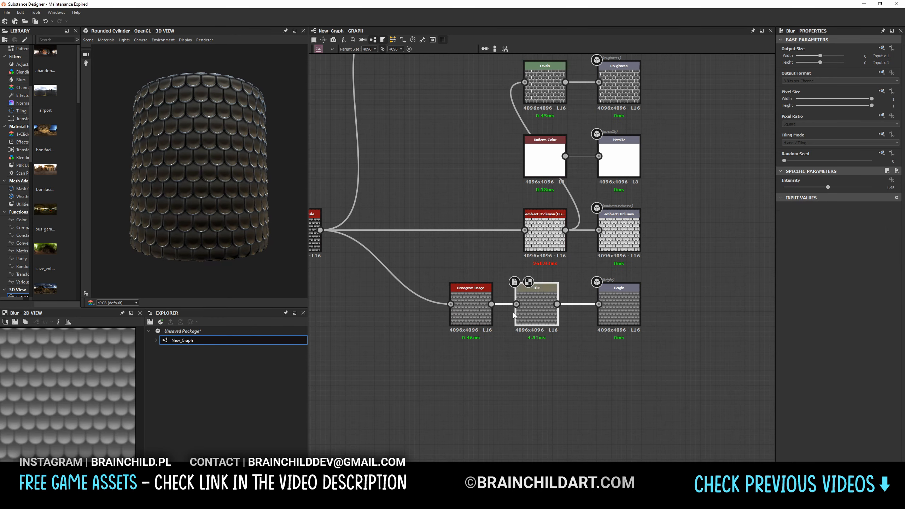
pyautogui.moveTo(457, 237); pyautogui.dragTo(495, 356, button='middle')
pyautogui.moveTo(530, 234); pyautogui.dragTo(492, 285, button='middle')
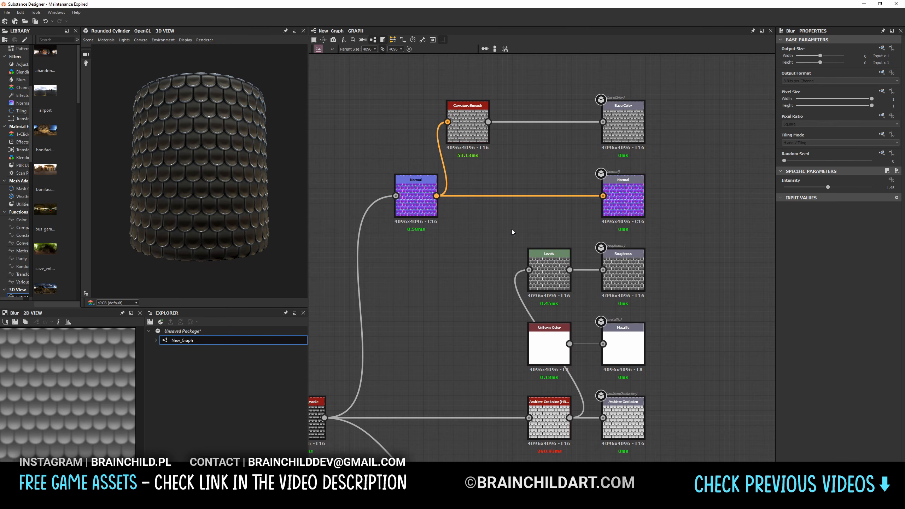
pyautogui.moveTo(529, 230); pyautogui.dragTo(603, 231, button='middle')
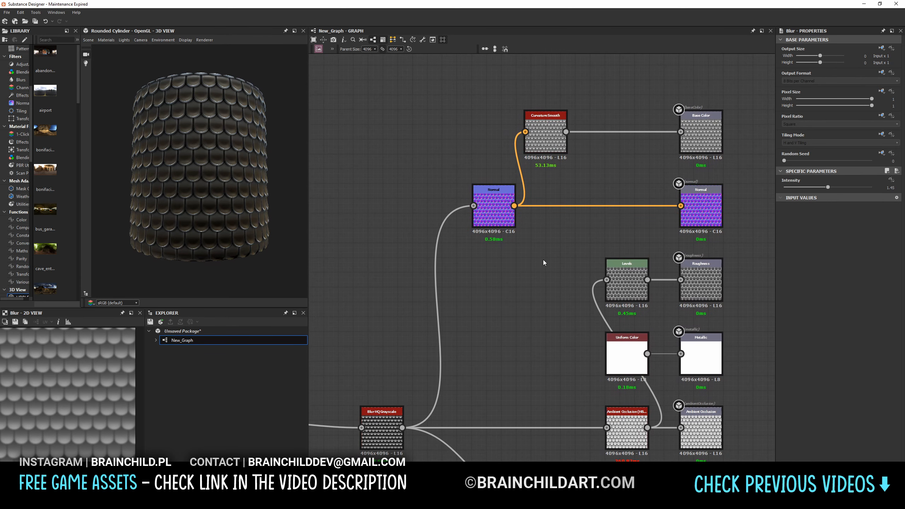
# Lower the Normal node's Intensity to 4.24 and check the softened shingles on the 3D cylinder.
pyautogui.moveTo(532, 246); pyautogui.dragTo(592, 172, button='middle')
pyautogui.doubleClick(524, 158)
pyautogui.moveTo(819, 187); pyautogui.dragTo(804, 187)
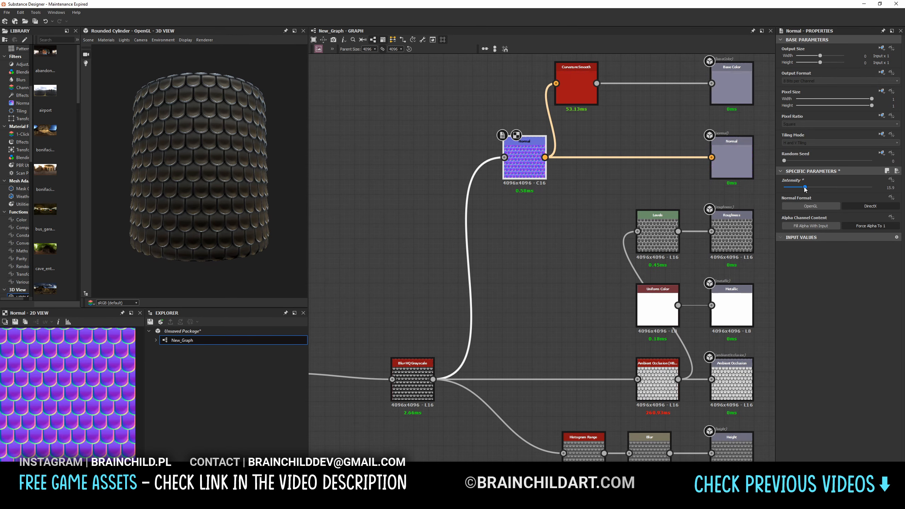
pyautogui.click(793, 188)
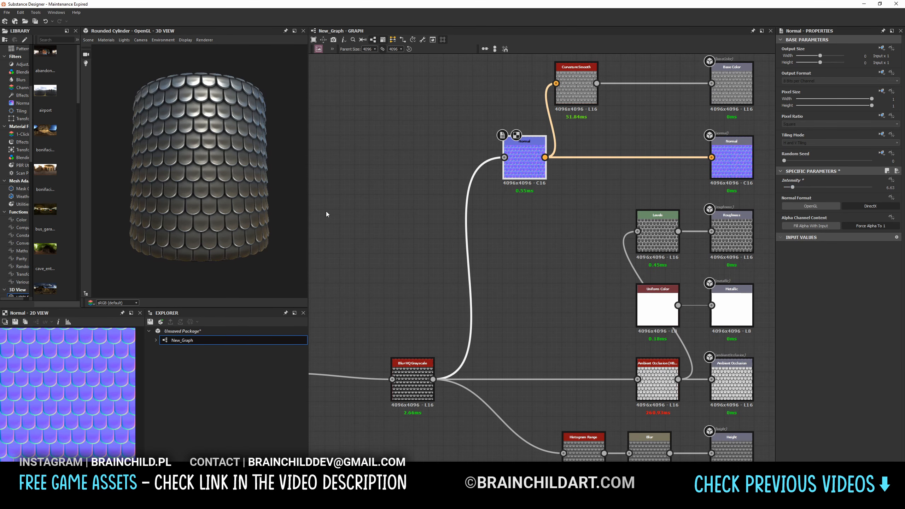
pyautogui.moveTo(239, 236)
pyautogui.keyDown('ctrl'); pyautogui.keyDown('shift'); pyautogui.mouseDown(button='right')
pyautogui.moveTo(222, 224)
pyautogui.moveTo(222, 235)
pyautogui.mouseUp(button='right'); pyautogui.keyUp('shift'); pyautogui.keyUp('ctrl')
pyautogui.click(789, 187)
pyautogui.moveTo(222, 236); pyautogui.dragTo(222, 242)
# Save the package as New_Graph.sbs.
pyautogui.scroll(-4, 576, 192)
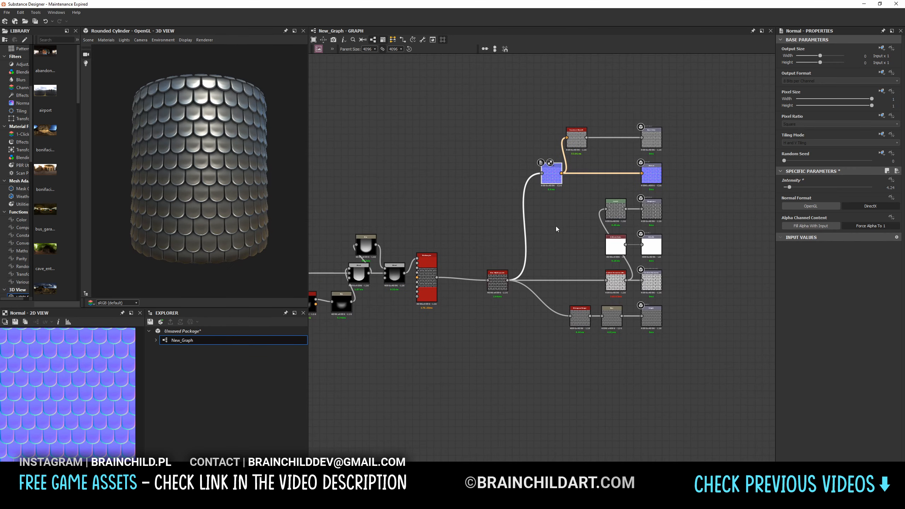
pyautogui.scroll(2, 533, 229)
pyautogui.moveTo(481, 252); pyautogui.dragTo(532, 200, button='middle')
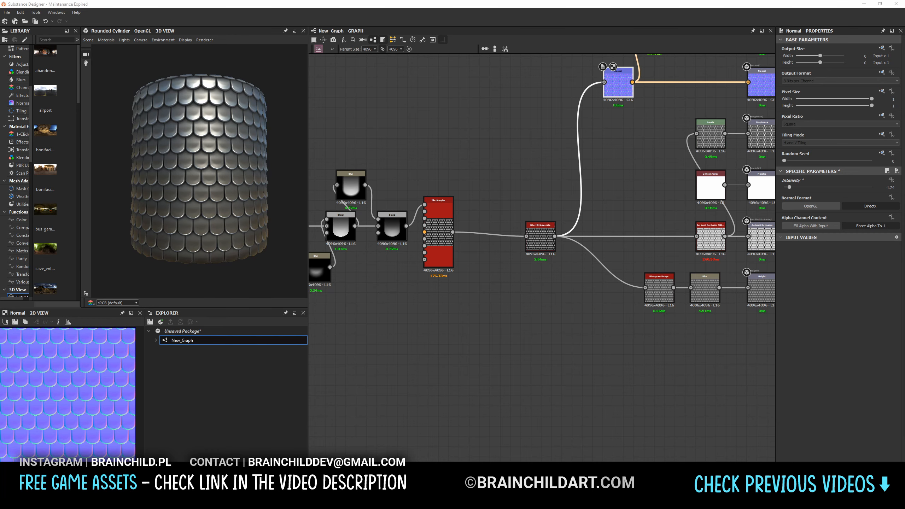
pyautogui.hotkey('ctrl', 's')
# Set the Opacity of the Add (Linear Dodge) Blend that combines the blurred bevel with the tile shape to 0.34.
pyautogui.moveTo(444, 305); pyautogui.dragTo(513, 289, button='middle')
pyautogui.moveTo(228, 214)
pyautogui.mouseDown()
pyautogui.moveTo(214, 185)
pyautogui.moveTo(229, 218)
pyautogui.mouseUp()
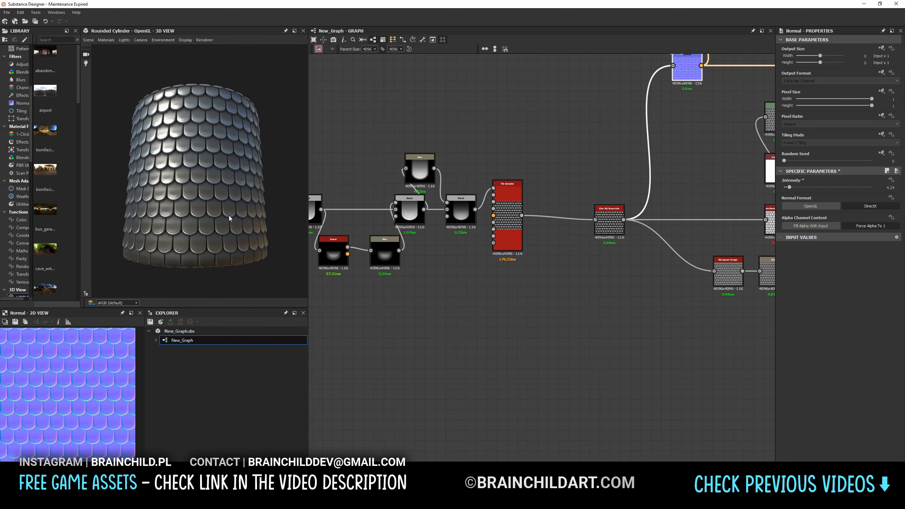
pyautogui.moveTo(597, 296); pyautogui.dragTo(668, 284, button='middle')
pyautogui.scroll(3, 468, 275)
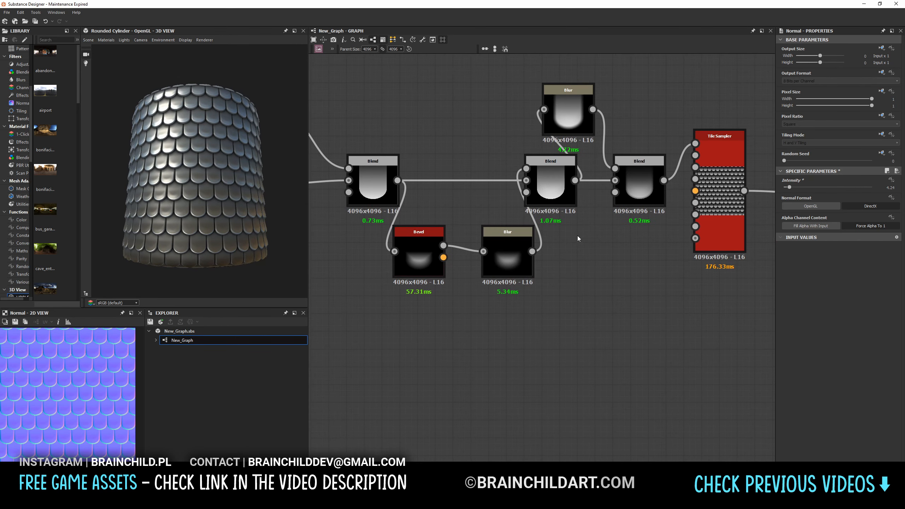
pyautogui.doubleClick(556, 184)
pyautogui.moveTo(798, 187); pyautogui.dragTo(813, 188)
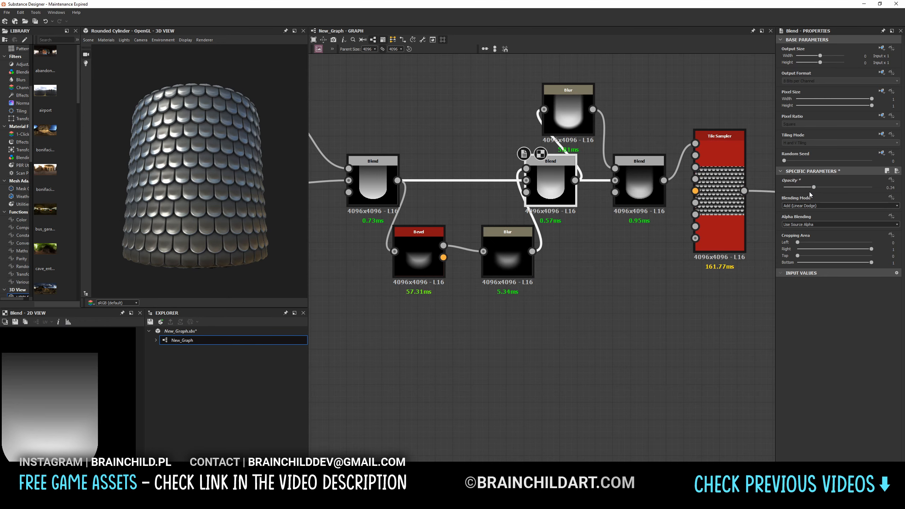
# Move the Bevel and its Blur node closer together, away from the Blend, and set that Blur's Intensity to 12.37.
pyautogui.moveTo(568, 231); pyautogui.dragTo(622, 250, button='middle')
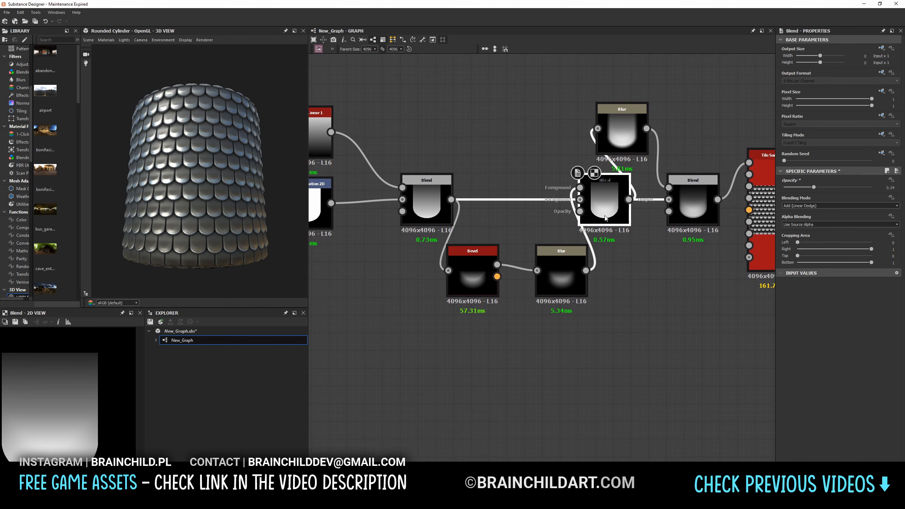
pyautogui.moveTo(562, 267); pyautogui.dragTo(480, 298)
pyautogui.keyDown('ctrl'); pyautogui.click(474, 269); pyautogui.keyUp('ctrl')
pyautogui.click(481, 302)
pyautogui.click(810, 188)
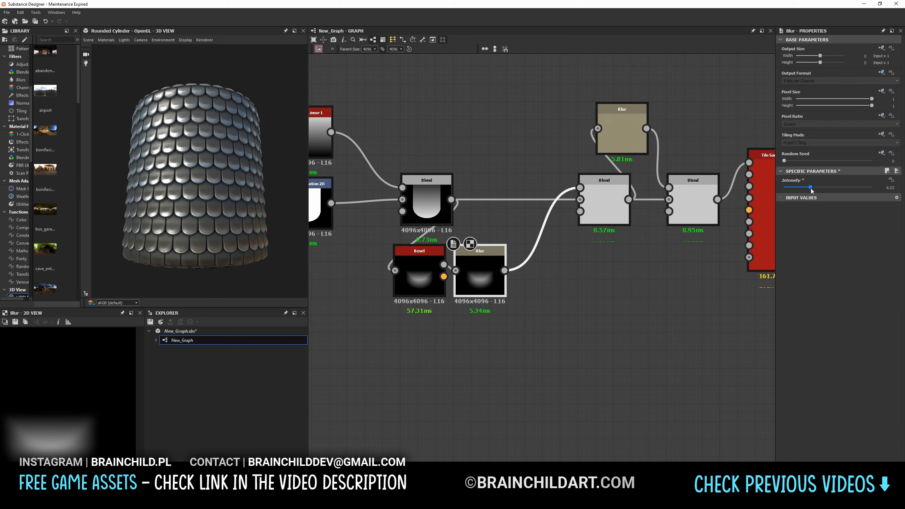
pyautogui.moveTo(810, 188); pyautogui.dragTo(839, 187)
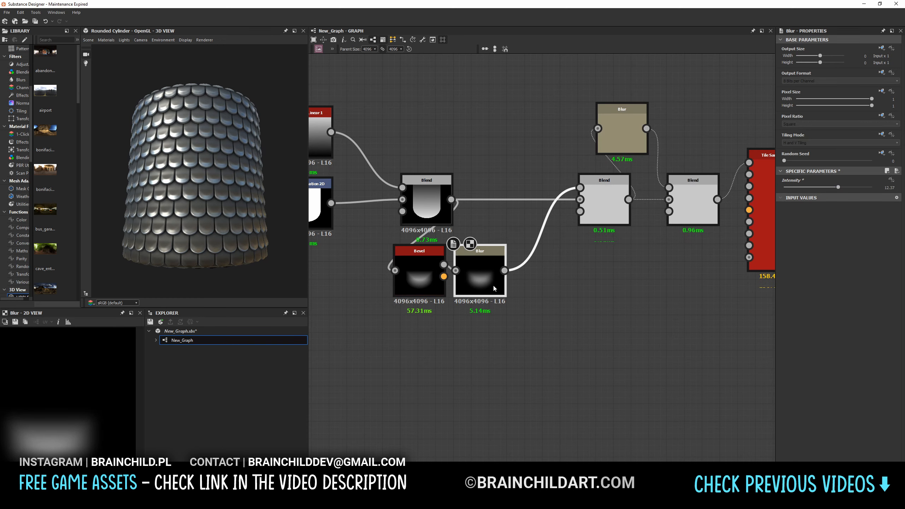
# Add a Slope Blur Grayscale after the bevel's Blur and drive its slope with a Perlin Noise node at Scale 13.
pyautogui.press('space')
pyautogui.write('slo')
pyautogui.press('Return')
pyautogui.press('space')
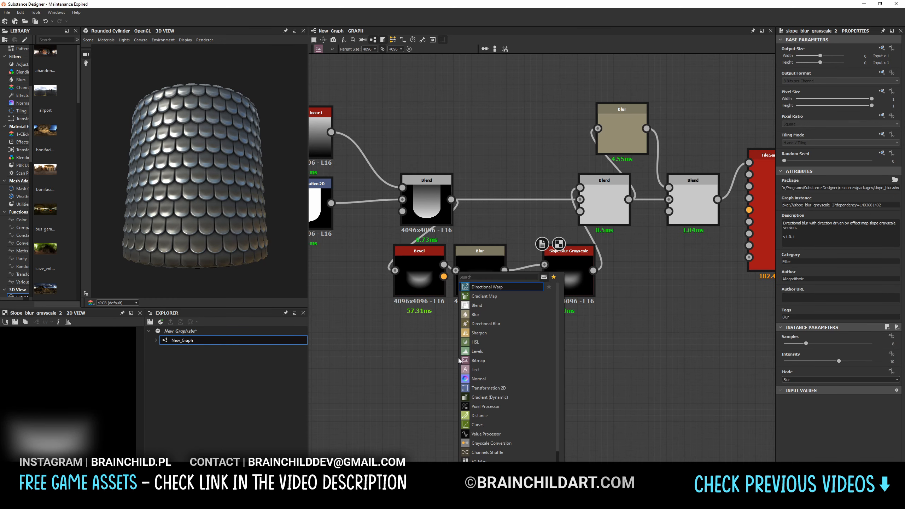
pyautogui.write('perlin')
pyautogui.press('Return')
pyautogui.moveTo(487, 359); pyautogui.dragTo(544, 276)
pyautogui.moveTo(459, 363); pyautogui.dragTo(477, 345)
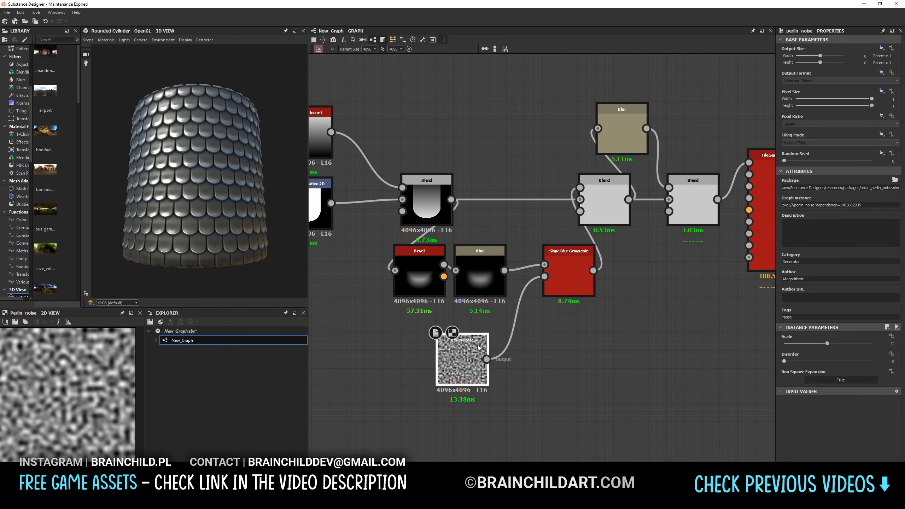
pyautogui.click(801, 344)
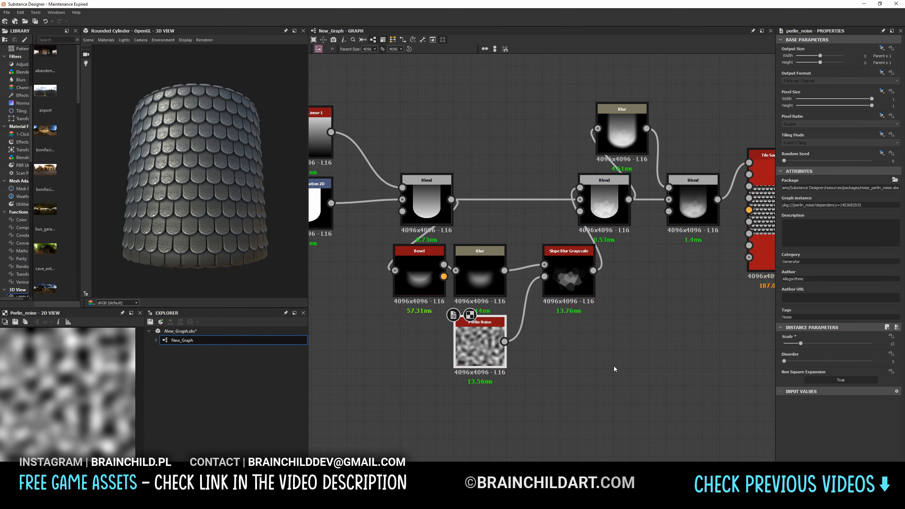
# Set the Slope Blur Grayscale to 32 Samples and an Intensity of 1.03.
pyautogui.click(593, 295)
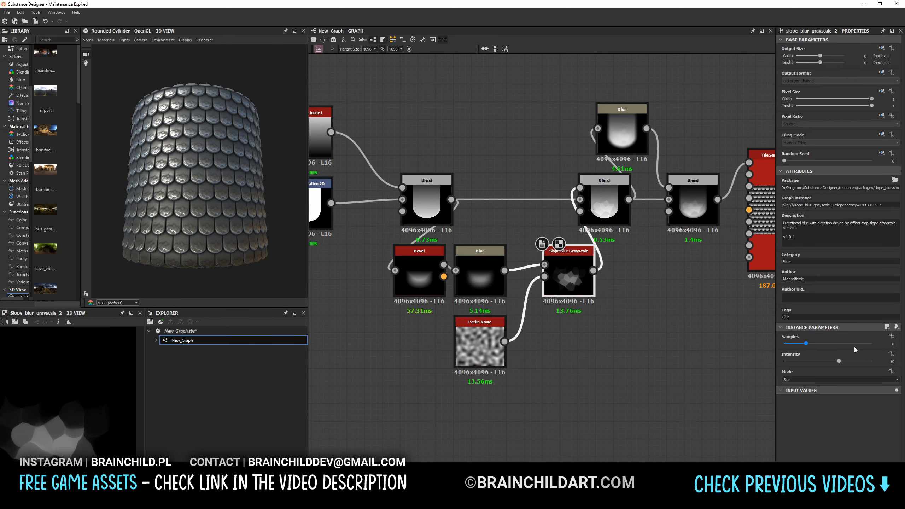
pyautogui.click(794, 362)
pyautogui.moveTo(794, 361); pyautogui.dragTo(788, 362)
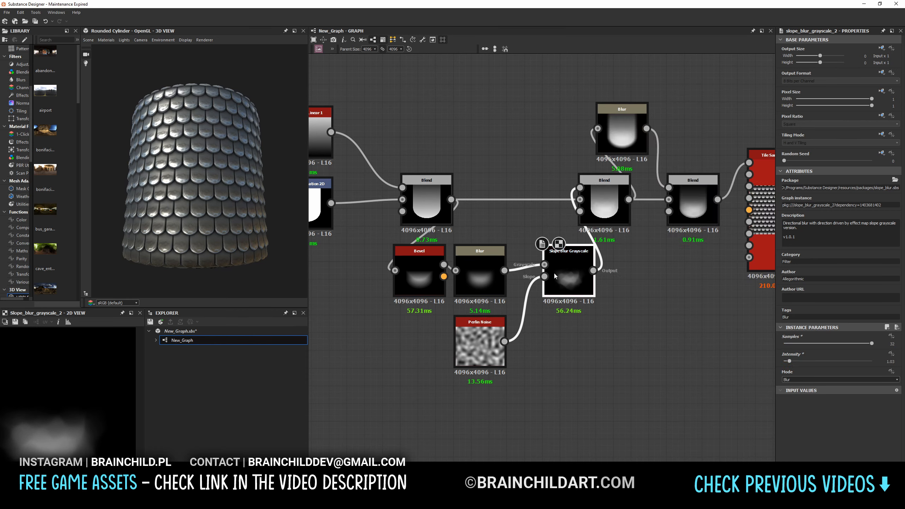
# Add a Blur node after the Slope Blur Grayscale with an Intensity of 3.45.
pyautogui.press('space')
pyautogui.write('blu')
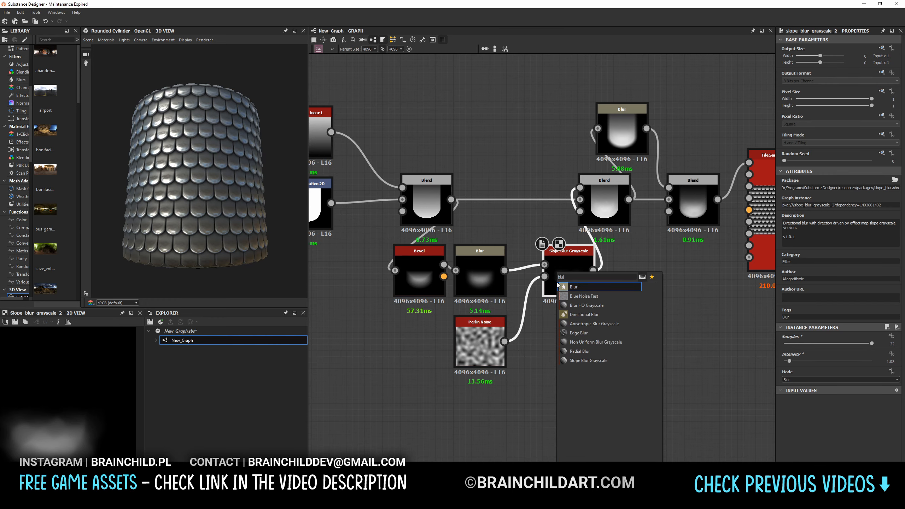
pyautogui.click(574, 296)
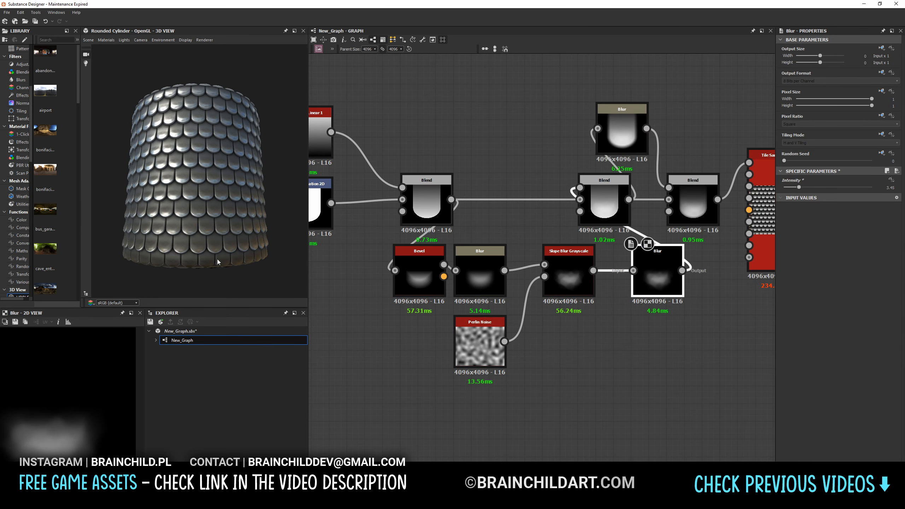
pyautogui.scroll(-1, 584, 269)
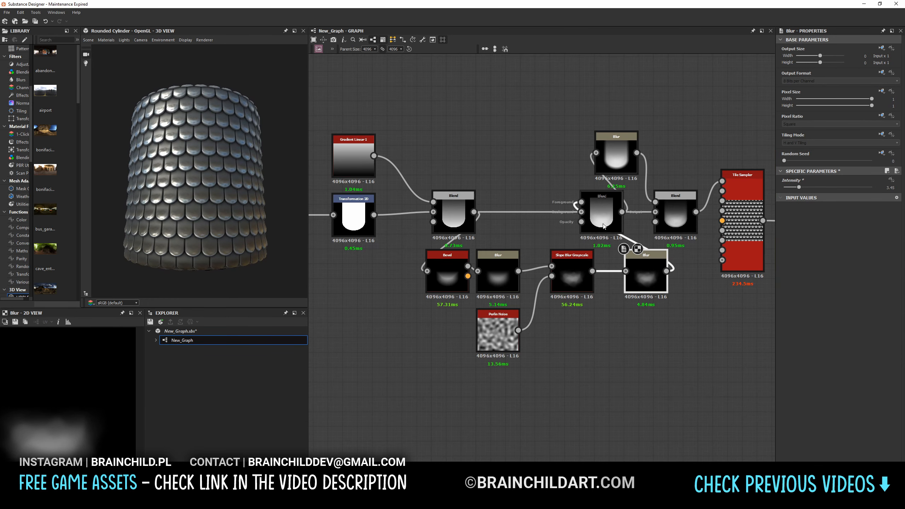
# Move the Bevel, Blur, Slope Blur Grayscale and Perlin Noise group below the main node chain, leaving space before the Blend.
pyautogui.click(602, 211)
pyautogui.click(647, 269)
pyautogui.moveTo(689, 246); pyautogui.dragTo(433, 343)
pyautogui.moveTo(646, 267); pyautogui.dragTo(528, 311)
pyautogui.click(577, 282)
pyautogui.click(537, 310)
# Insert a Transformation 2D after the last Blur and stretch the bevel shading upward, with a vertical offset of 0.0475.
pyautogui.press('space')
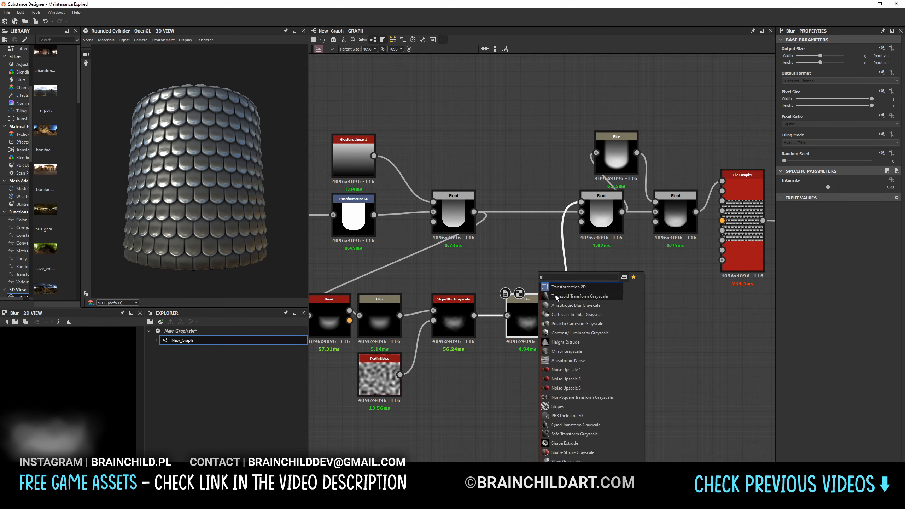
pyautogui.click(559, 289)
pyautogui.scroll(-3, 73, 378)
pyautogui.moveTo(72, 360); pyautogui.dragTo(76, 326)
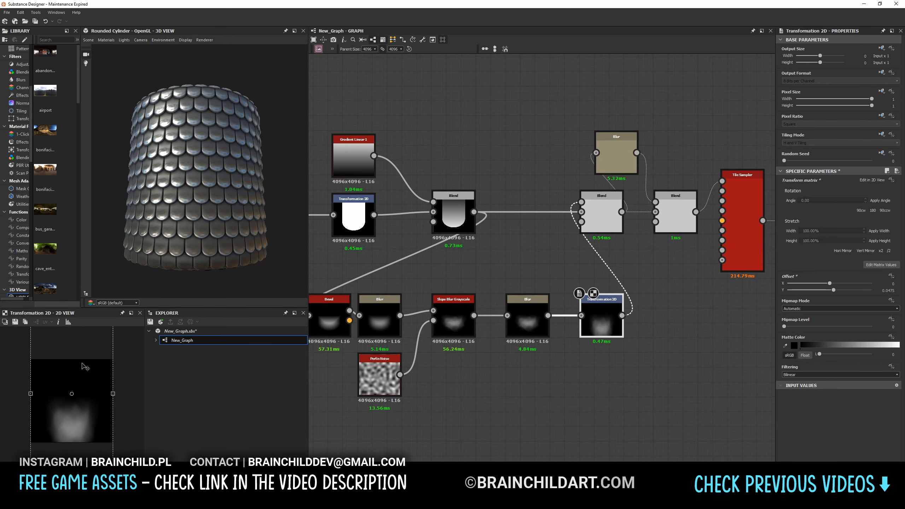
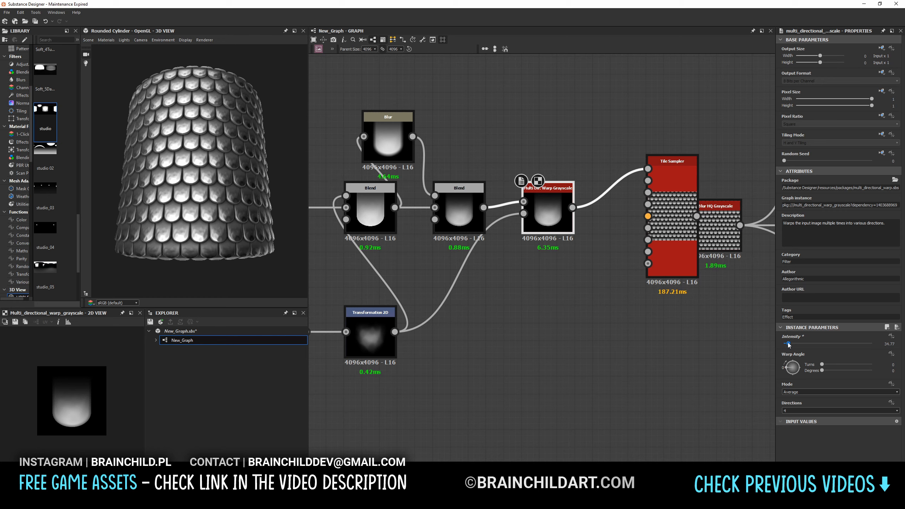
# Set the Multi Directional Warp Grayscale's Warp Angle to -92 degrees and its Intensity to 88.84.
pyautogui.click(790, 374)
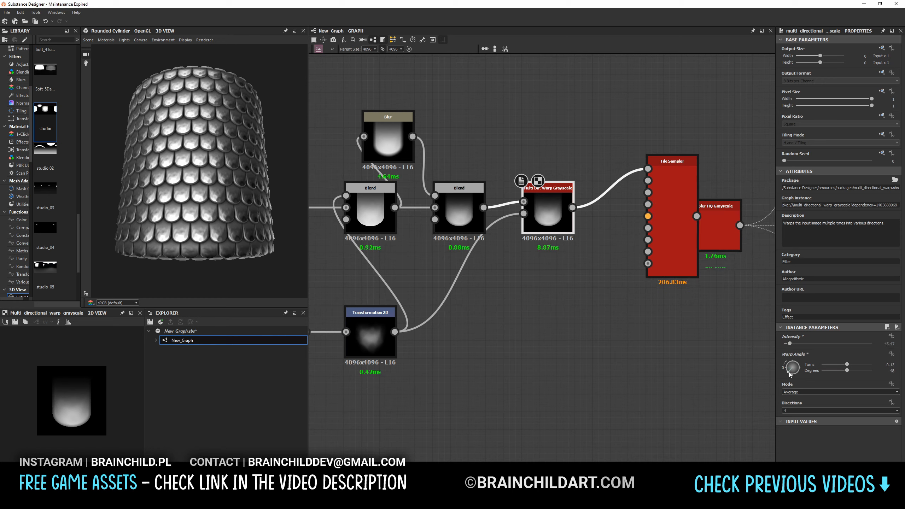
pyautogui.moveTo(789, 374); pyautogui.dragTo(783, 376)
pyautogui.click(793, 344)
pyautogui.scroll(5, 210, 204)
pyautogui.scroll(-5, 209, 204)
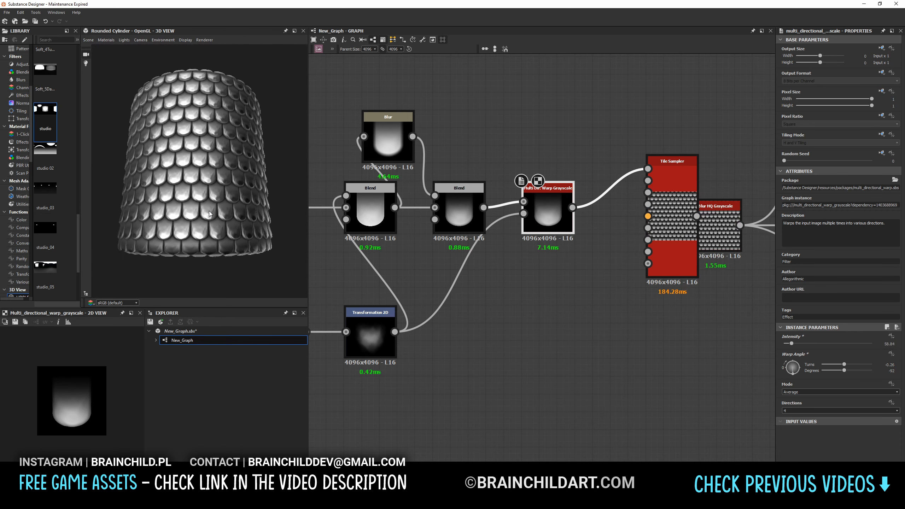
# Reduce the Add (Linear Dodge) Blend's Opacity to 0.24 and save the package.
pyautogui.click(459, 212)
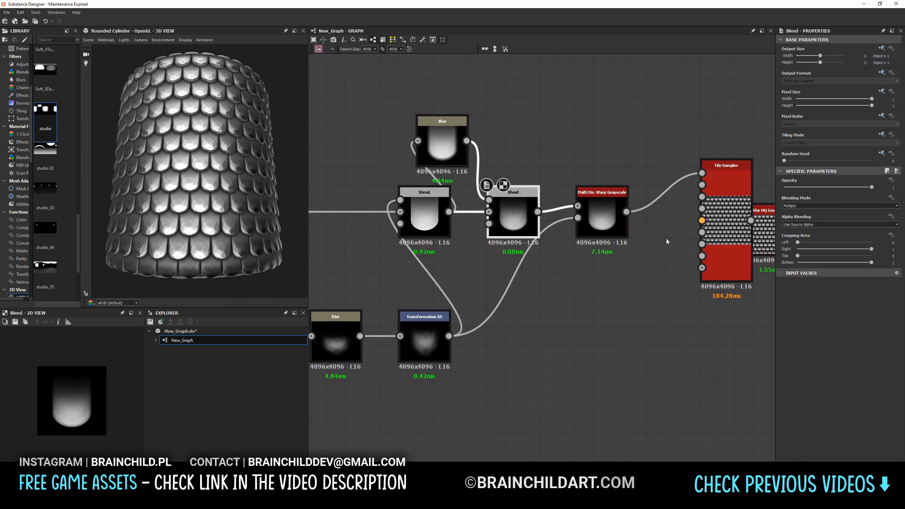
pyautogui.moveTo(830, 188); pyautogui.dragTo(806, 188)
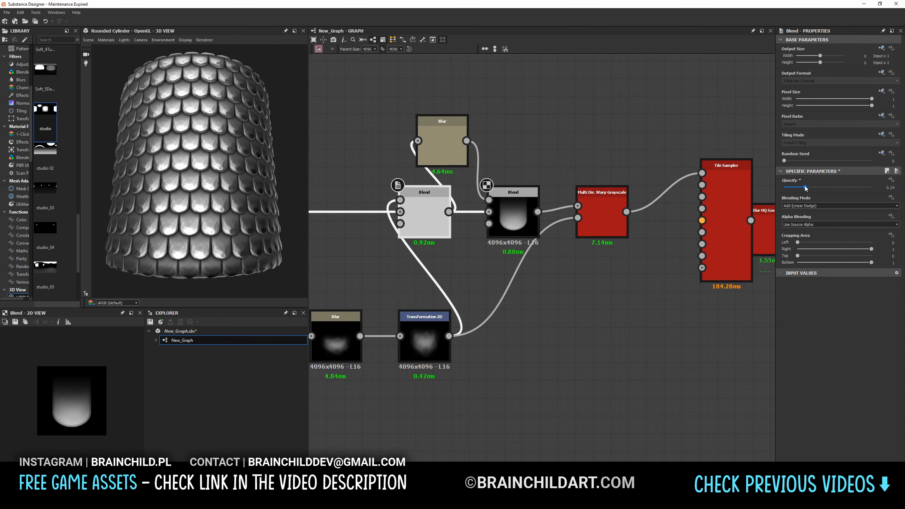
pyautogui.keyDown('ctrl'); pyautogui.keyDown('shift'); pyautogui.moveTo(279, 231); pyautogui.dragTo(232, 235, button='right'); pyautogui.keyUp('shift'); pyautogui.keyUp('ctrl')
pyautogui.scroll(-2, 232, 235)
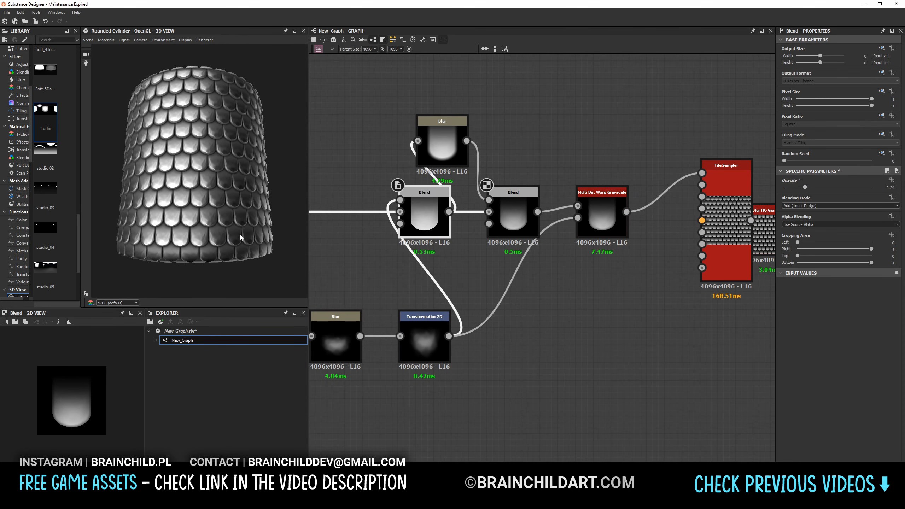
pyautogui.hotkey('ctrl', 's')
# Space the tile-shape chain and Tile Sampler away from the output branches, reposition the Blur HQ Grayscale between them, and save the package.
pyautogui.scroll(-6, 482, 268)
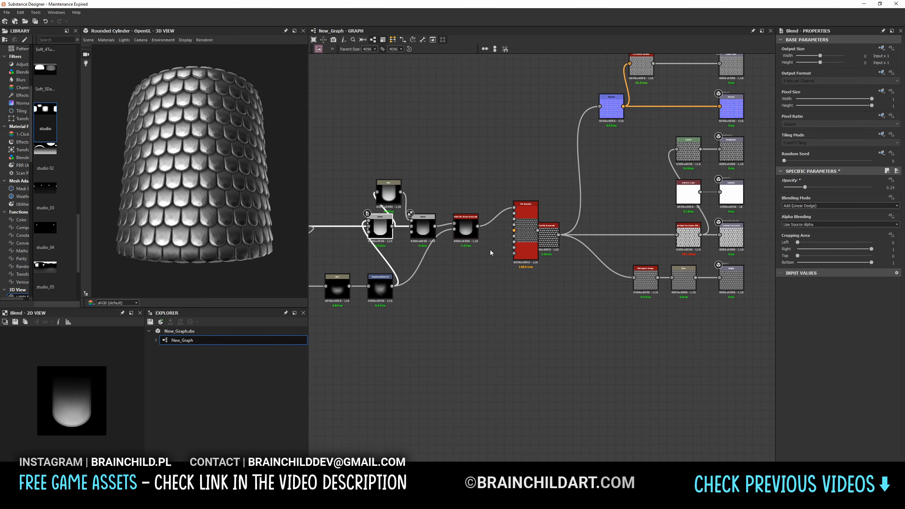
pyautogui.scroll(1, 485, 230)
pyautogui.moveTo(485, 230); pyautogui.dragTo(638, 211, button='middle')
pyautogui.scroll(-3, 638, 211)
pyautogui.moveTo(441, 186); pyautogui.dragTo(632, 254)
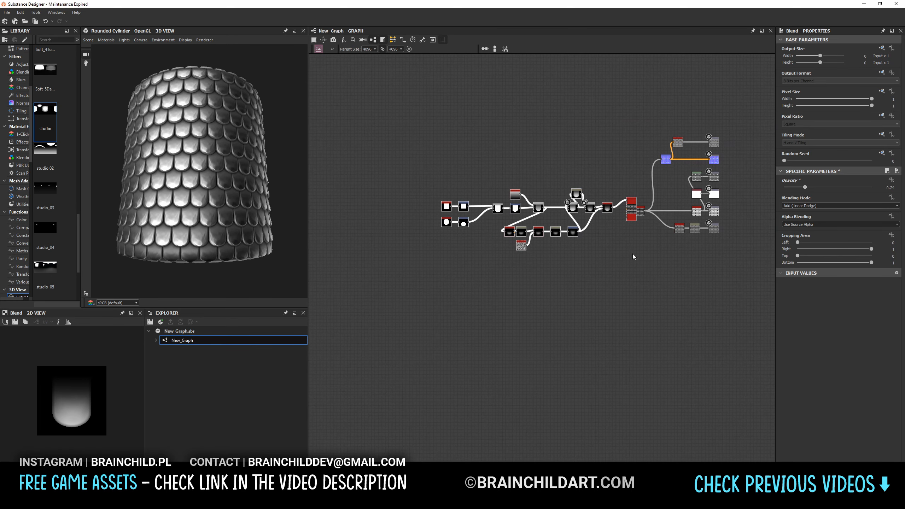
pyautogui.moveTo(622, 211); pyautogui.dragTo(569, 210)
pyautogui.scroll(3, 603, 193)
pyautogui.moveTo(679, 226); pyautogui.dragTo(619, 217)
pyautogui.click(618, 201)
pyautogui.moveTo(610, 139); pyautogui.dragTo(545, 174, button='middle')
pyautogui.hotkey('ctrl', 's')
pyautogui.press('space')
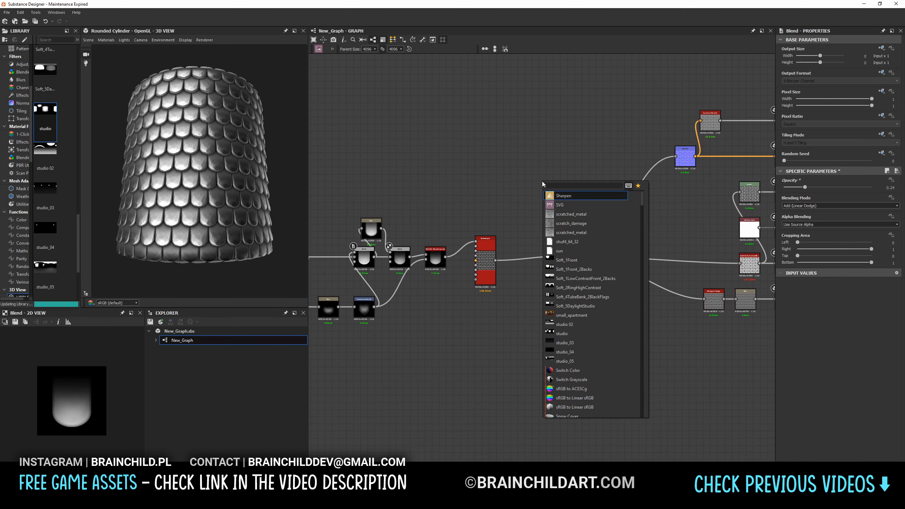
pyautogui.write('hei')
pyautogui.click(568, 196)
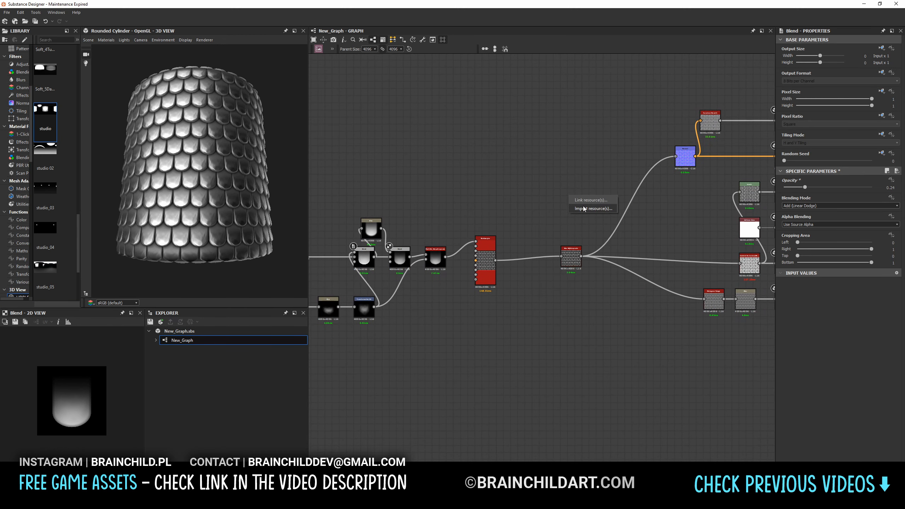
# Add a Directional Scratches noise node near the Blur HQ Grayscale.
pyautogui.scroll(-4, 519, 216)
pyautogui.moveTo(520, 218); pyautogui.dragTo(448, 249, button='middle')
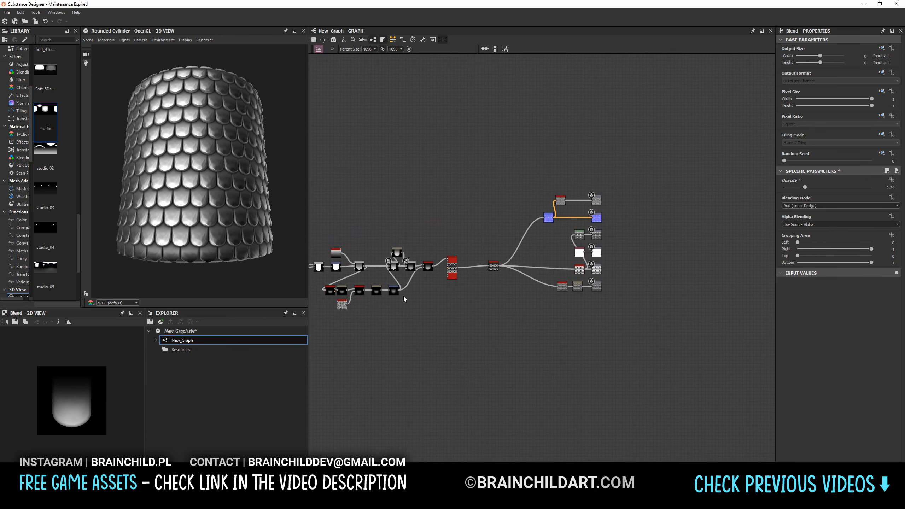
pyautogui.scroll(6, 467, 264)
pyautogui.press('space')
pyautogui.write('scra')
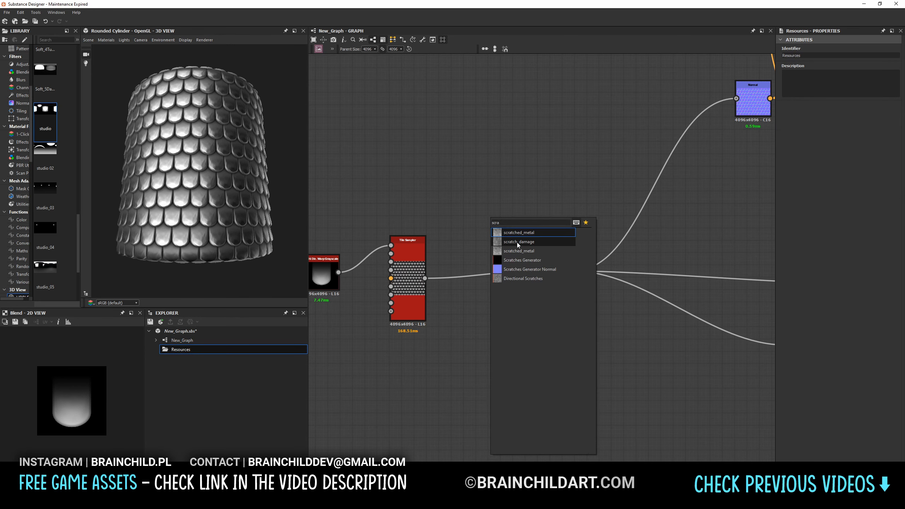
pyautogui.click(514, 279)
pyautogui.moveTo(533, 250); pyautogui.dragTo(504, 217, button='middle')
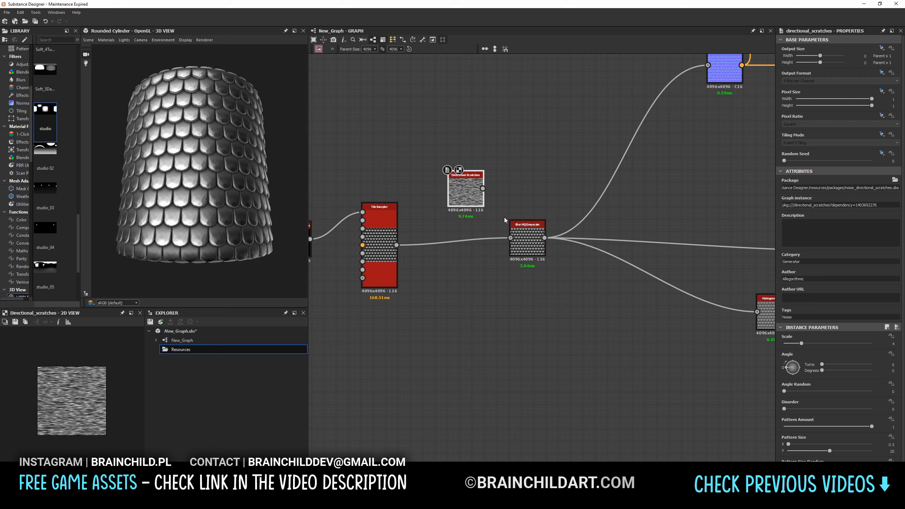
# Add a Blend after the Blur HQ Grayscale with Directional Scratches as foreground and set its blending mode to Add (Linear Dodge).
pyautogui.click(524, 241)
pyautogui.press('space')
pyautogui.write('bl')
pyautogui.press('Return')
pyautogui.moveTo(573, 229); pyautogui.dragTo(482, 188)
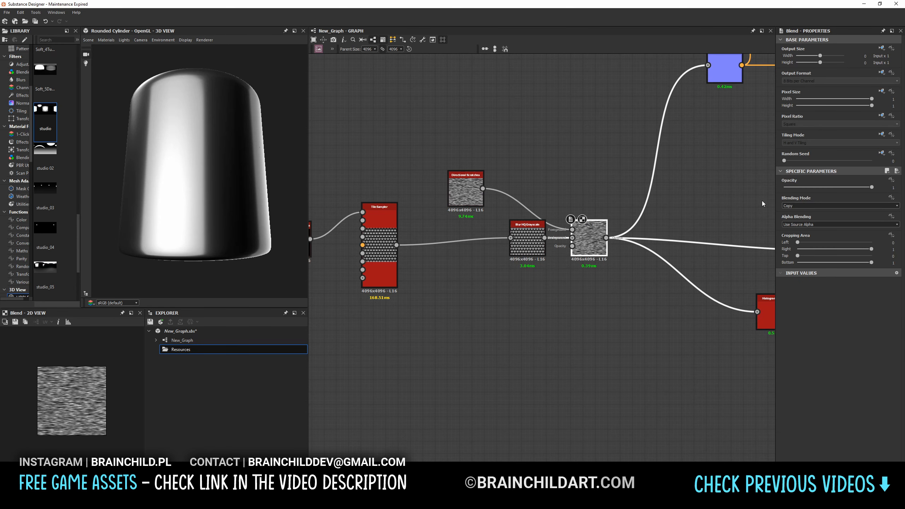
pyautogui.click(801, 206)
pyautogui.scroll(1, 771, 195)
pyautogui.press('Down')
pyautogui.press('Down')
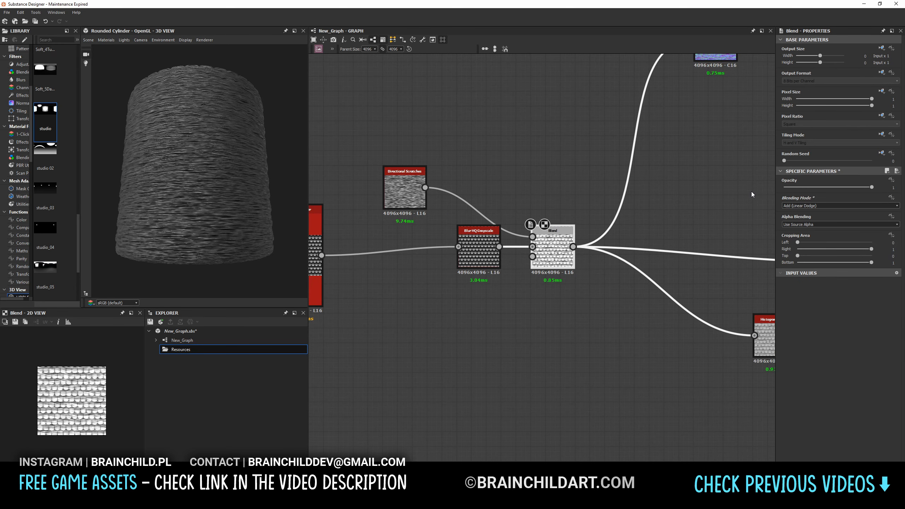
# Set the Directional Scratches Blend to Subtract mode with an Opacity of 0.02.
pyautogui.moveTo(813, 187); pyautogui.dragTo(786, 188)
pyautogui.scroll(-4, 527, 290)
pyautogui.click(530, 228)
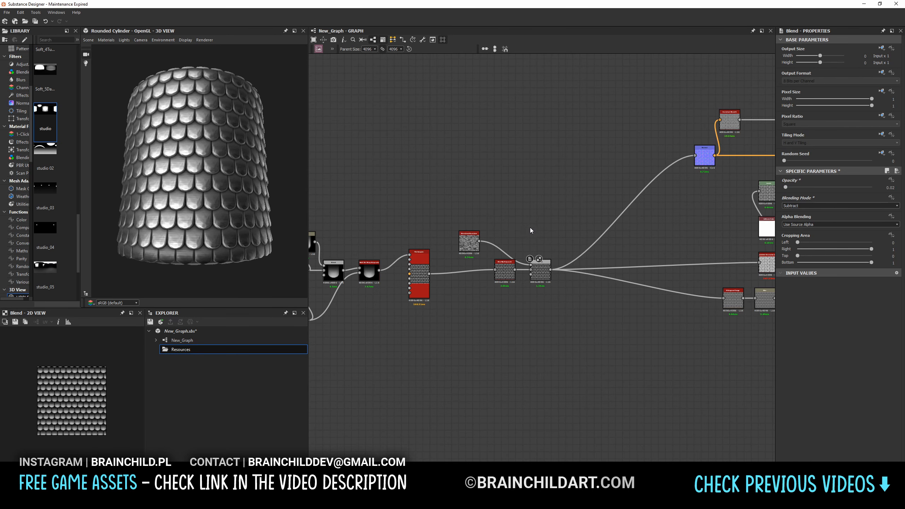
pyautogui.scroll(4, 530, 228)
pyautogui.press('space')
pyautogui.write('bi')
pyautogui.click(569, 245)
pyautogui.click(592, 250)
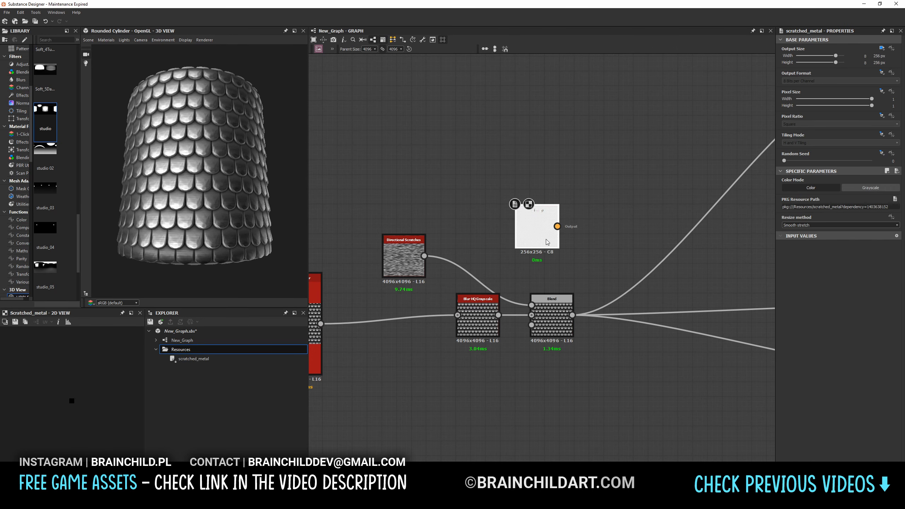
pyautogui.moveTo(546, 239)
pyautogui.mouseDown()
pyautogui.moveTo(467, 223)
pyautogui.moveTo(554, 238)
pyautogui.mouseUp()
pyautogui.scroll(3, 507, 238)
pyautogui.press('Delete')
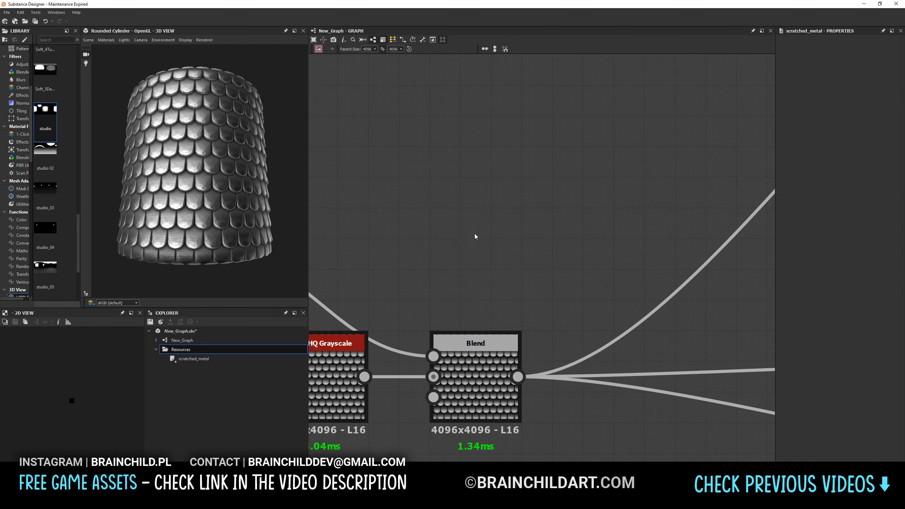
# Add a Bitmap node above the scratches Blend using the scratched metal texture.
pyautogui.press('space')
pyautogui.write('scra')
pyautogui.click(492, 262)
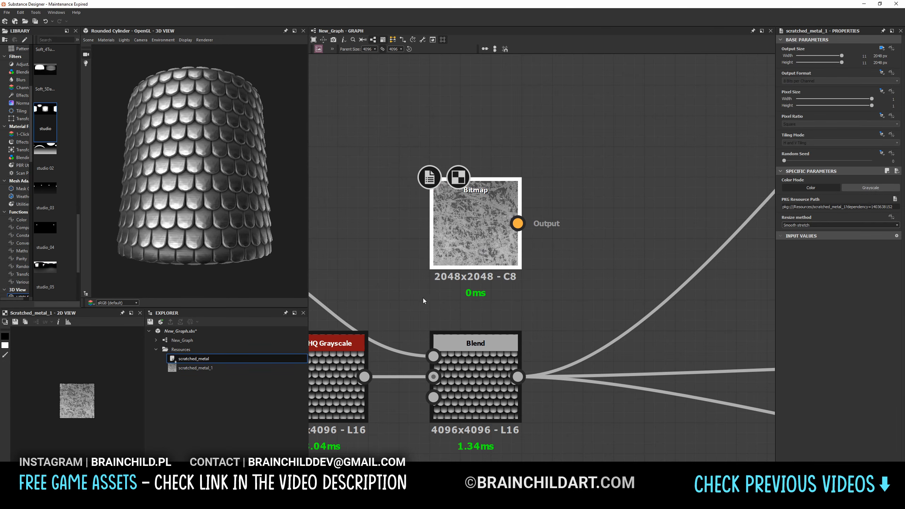
# Insert a second Blend node directly after the Directional Scratches Blend, before the output branches.
pyautogui.scroll(-3, 418, 335)
pyautogui.click(460, 348)
pyautogui.press('space')
pyautogui.click(486, 286)
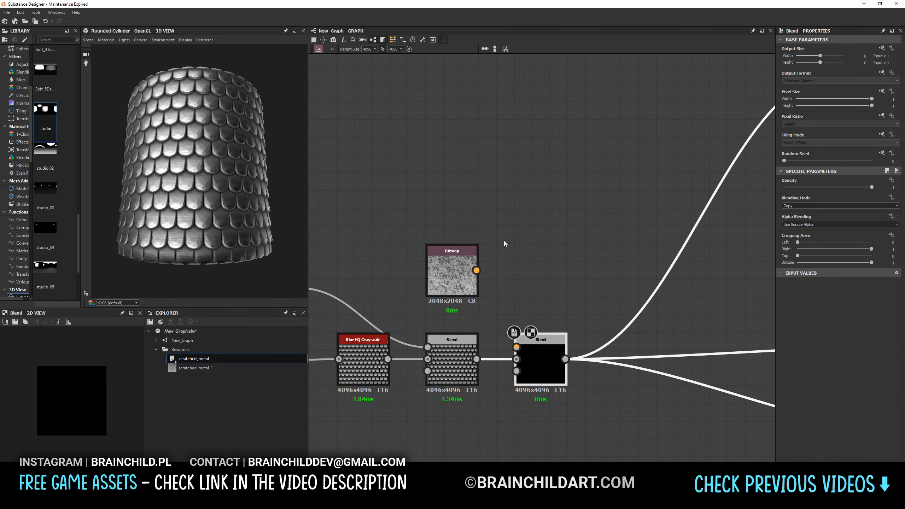
# Connect the scratched metal Bitmap to the new Blend's foreground through a Grayscale Conversion node and space out both nodes.
pyautogui.moveTo(476, 270); pyautogui.dragTo(515, 348)
pyautogui.click(497, 313)
pyautogui.press('space')
pyautogui.scroll(-1, 528, 356)
pyautogui.click(531, 385)
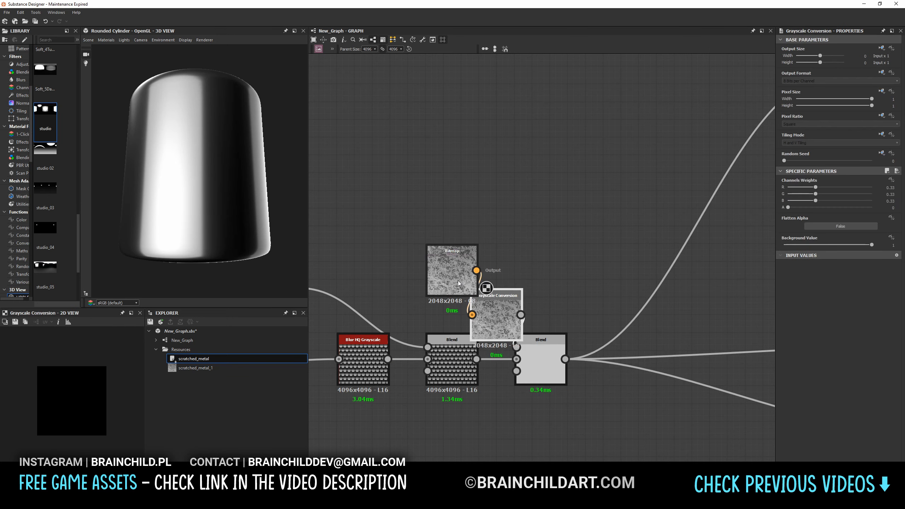
pyautogui.moveTo(457, 279); pyautogui.dragTo(422, 269)
pyautogui.moveTo(498, 296); pyautogui.dragTo(490, 253)
# Set the scratched metal Blend to Subtract mode with an Opacity of about 0.02 and inspect the shingles.
pyautogui.click(541, 371)
pyautogui.click(803, 206)
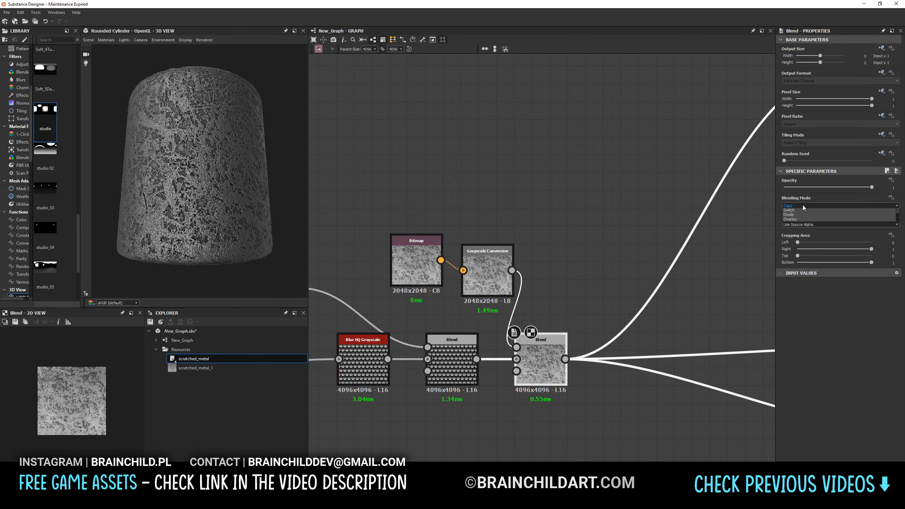
pyautogui.click(803, 216)
pyautogui.press('Down')
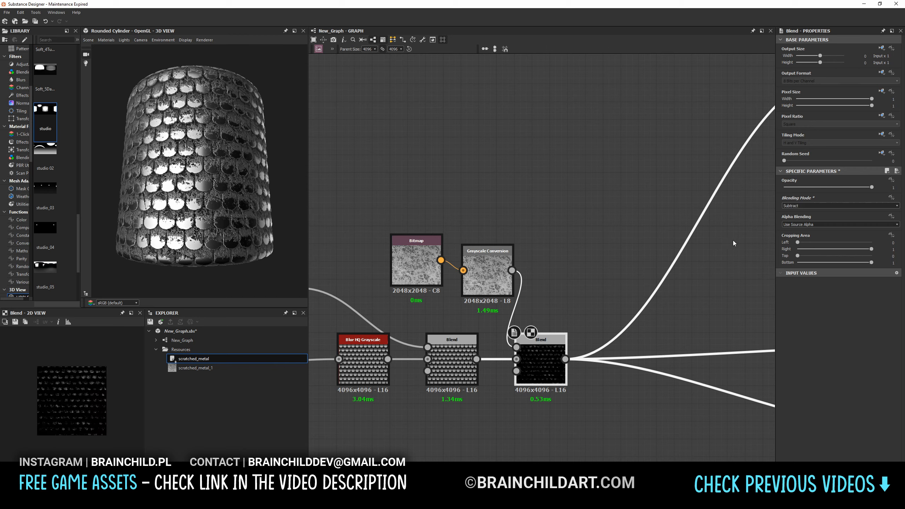
pyautogui.click(787, 187)
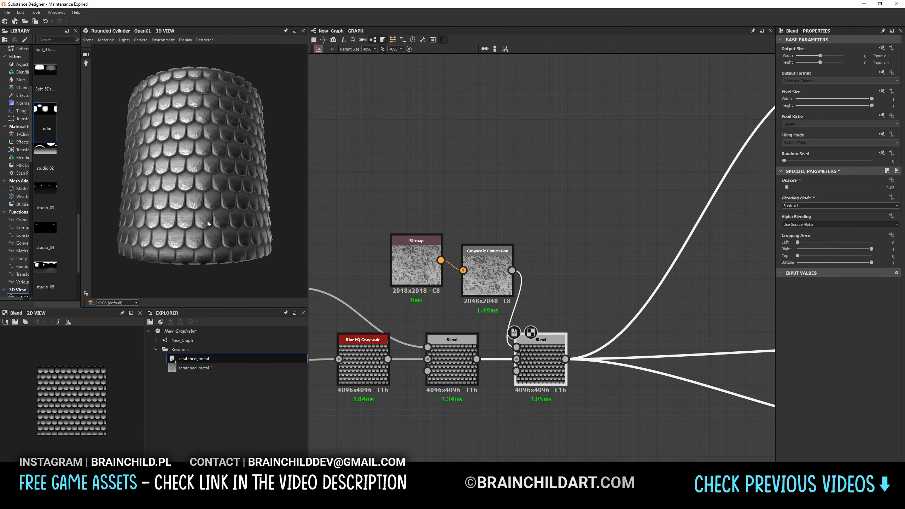
pyautogui.scroll(4, 197, 216)
pyautogui.scroll(-4, 197, 216)
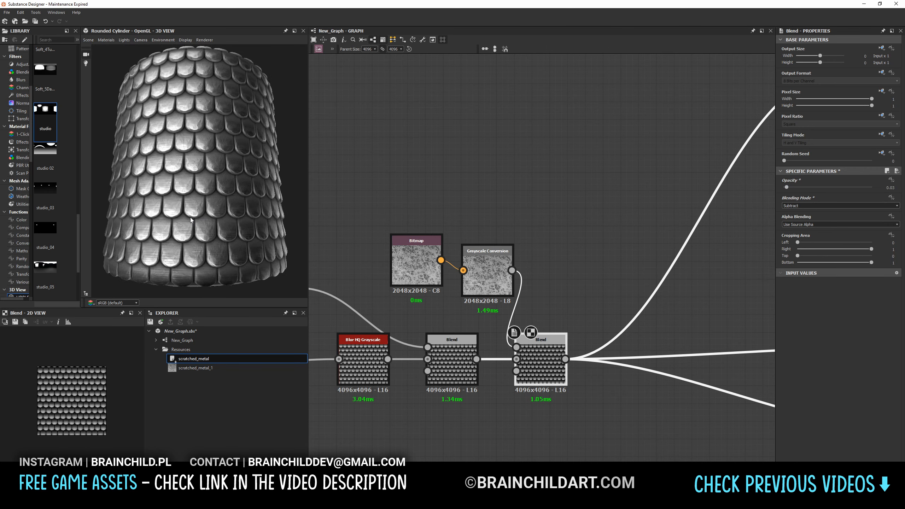
# Reduce the Directional Scratches Blend's Opacity to 0.01 and save the package.
pyautogui.doubleClick(452, 364)
pyautogui.click(785, 187)
pyautogui.hotkey('ctrl', 's')
# Move the upstream tile-shape node chain away from the Multi Directional Warp Grayscale to make room.
pyautogui.scroll(-3, 458, 266)
pyautogui.moveTo(579, 279); pyautogui.dragTo(472, 279, button='middle')
pyautogui.scroll(-1, 504, 276)
pyautogui.moveTo(658, 241); pyautogui.dragTo(418, 234, button='middle')
pyautogui.scroll(-2, 562, 230)
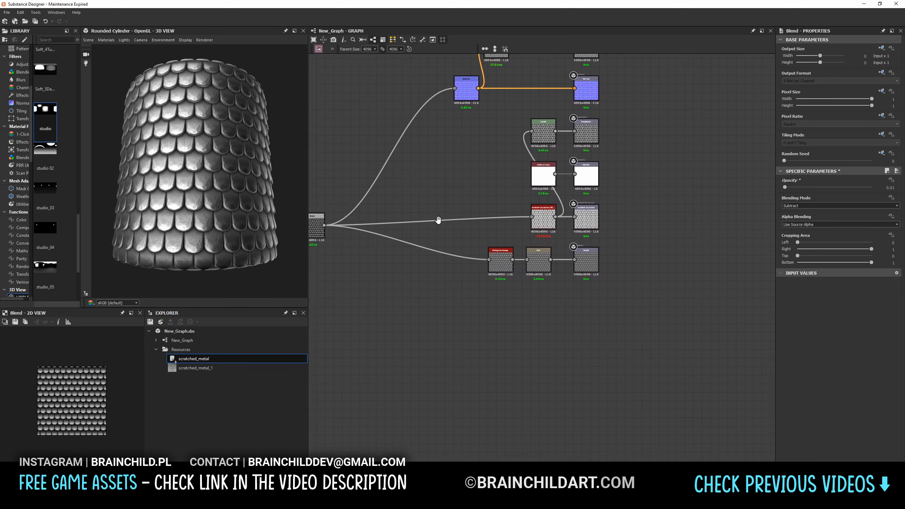
pyautogui.moveTo(496, 204); pyautogui.dragTo(453, 256, button='middle')
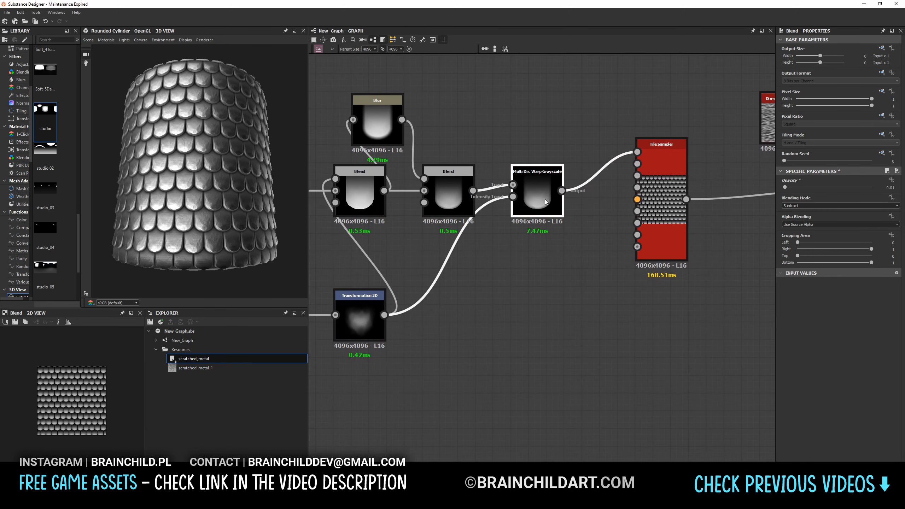
pyautogui.scroll(3, 567, 202)
pyautogui.scroll(-5, 567, 202)
pyautogui.moveTo(515, 211); pyautogui.dragTo(582, 214, button='middle')
pyautogui.scroll(-3, 481, 200)
pyautogui.moveTo(370, 160); pyautogui.dragTo(579, 256)
pyautogui.moveTo(565, 198); pyautogui.dragTo(520, 201)
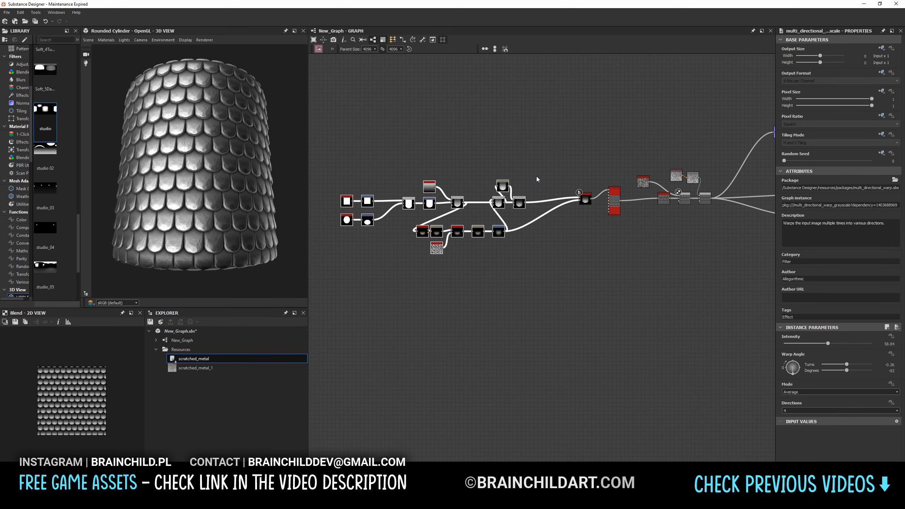
pyautogui.click(536, 176)
# Insert a Non Uniform Blur Grayscale after the gradient Blend and feed its blur map from that same Blend.
pyautogui.scroll(7, 535, 178)
pyautogui.moveTo(510, 228); pyautogui.dragTo(588, 157, button='middle')
pyautogui.click(345, 194)
pyautogui.press('space')
pyautogui.write('non')
pyautogui.click(360, 218)
pyautogui.moveTo(425, 193); pyautogui.dragTo(499, 189, button='middle')
pyautogui.moveTo(470, 185); pyautogui.dragTo(437, 180)
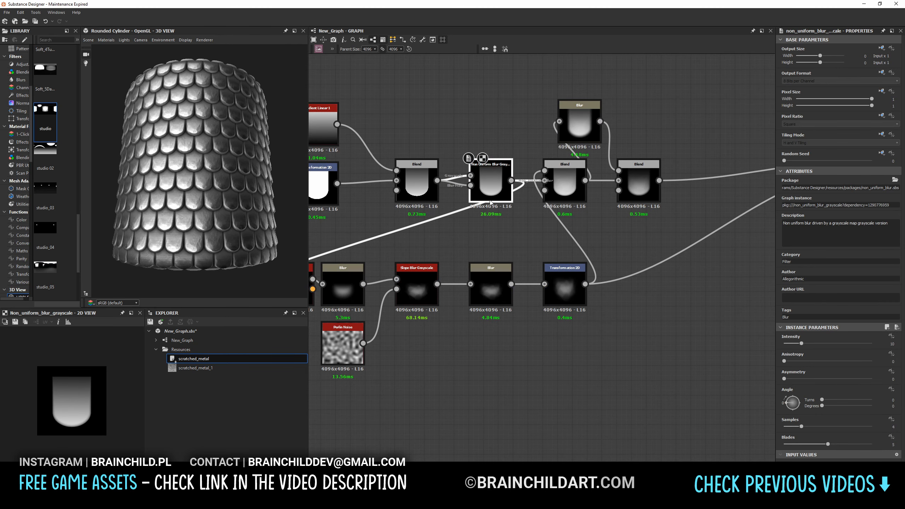
# Set the Non Uniform Blur's Intensity to 22.09, Anisotropy to 0.55, Asymmetry to 0.4 and Samples to 7, and inspect the tiles.
pyautogui.moveTo(802, 343); pyautogui.dragTo(832, 361)
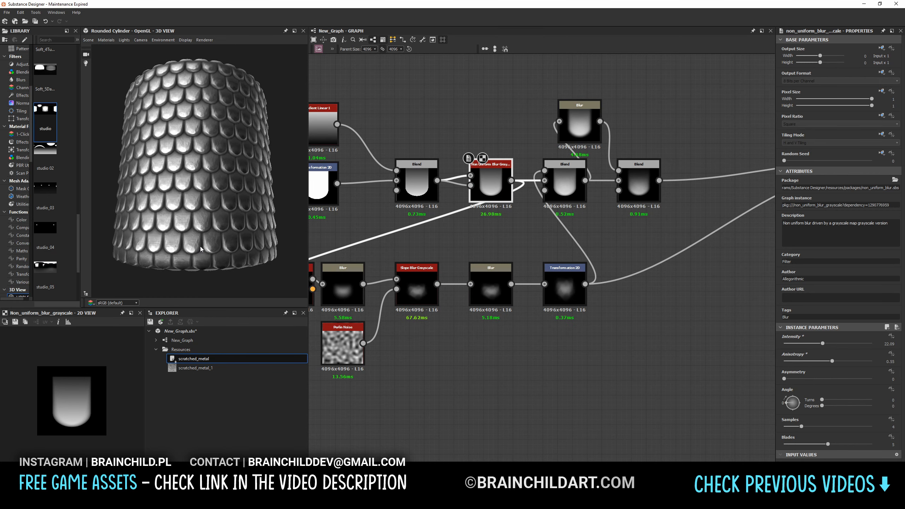
pyautogui.moveTo(784, 379); pyautogui.dragTo(819, 379)
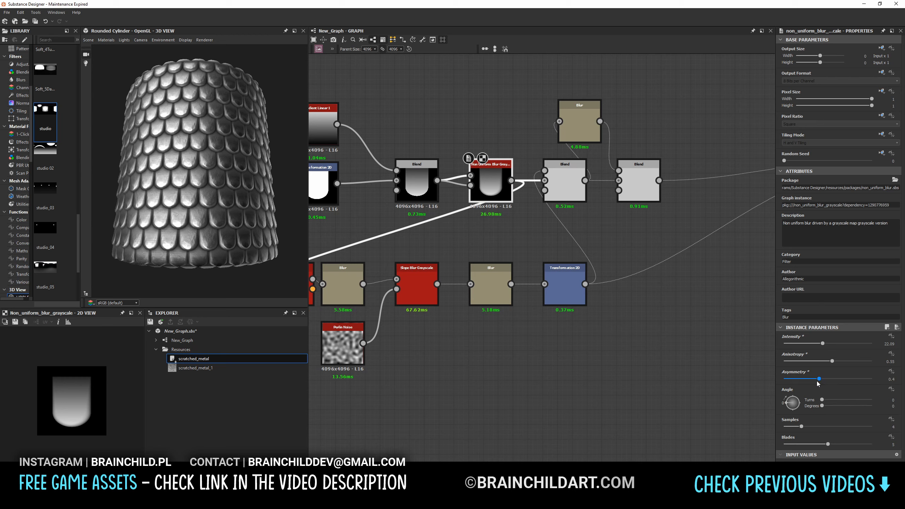
pyautogui.click(819, 427)
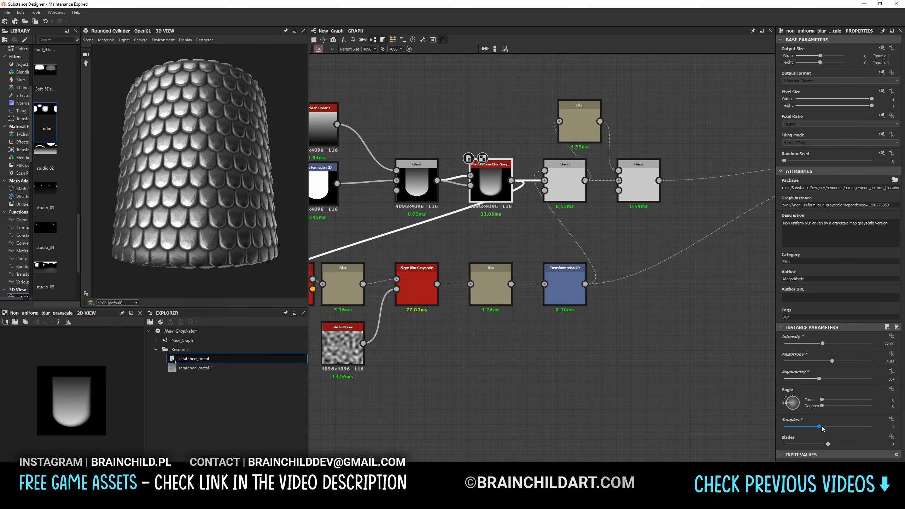
pyautogui.moveTo(165, 196); pyautogui.dragTo(316, 241)
# Move the Levels node away from the Roughness output and lower its white output level to darken the roughness.
pyautogui.scroll(-3, 535, 193)
pyautogui.moveTo(730, 227); pyautogui.dragTo(329, 254, button='middle')
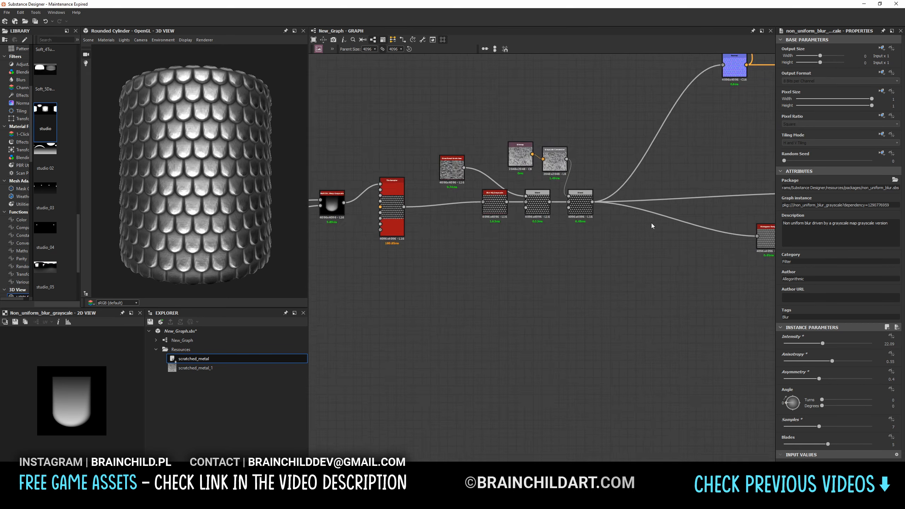
pyautogui.scroll(-1, 651, 223)
pyautogui.moveTo(651, 223); pyautogui.dragTo(383, 227, button='middle')
pyautogui.scroll(3, 515, 149)
pyautogui.click(526, 140)
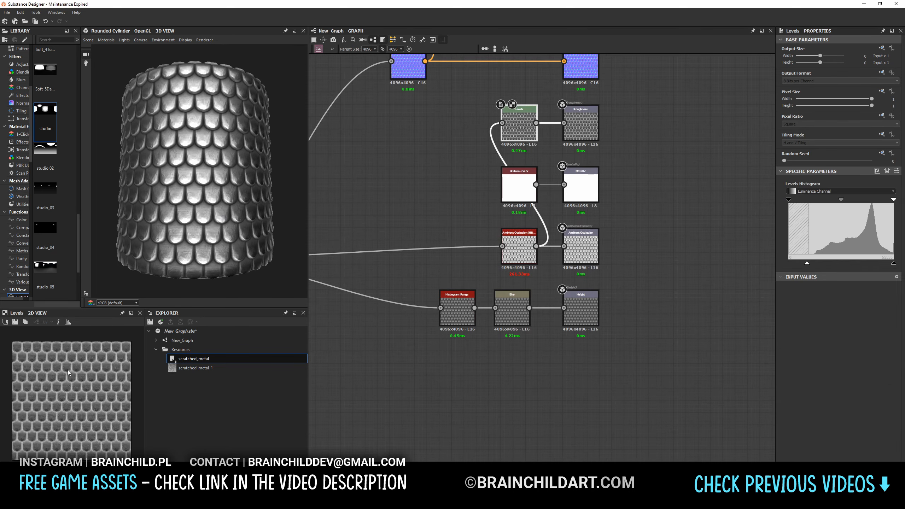
pyautogui.moveTo(457, 181); pyautogui.dragTo(490, 259, button='middle')
pyautogui.moveTo(552, 209); pyautogui.dragTo(515, 209)
pyautogui.moveTo(892, 264); pyautogui.dragTo(854, 268)
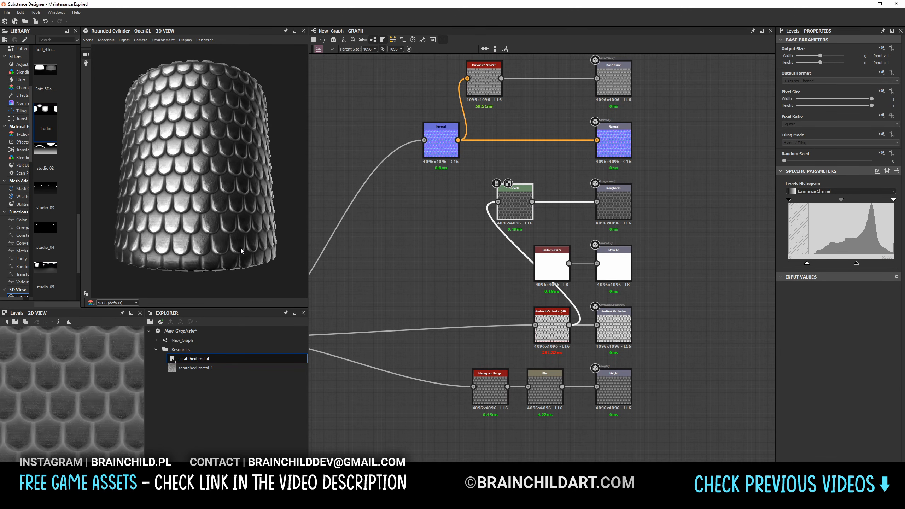
# Raise the roughness Levels' black input point, shift its midtones darker, raise its black output level and inspect the shingles.
pyautogui.moveTo(460, 167); pyautogui.dragTo(546, 230, button='middle')
pyautogui.moveTo(842, 200); pyautogui.dragTo(806, 201)
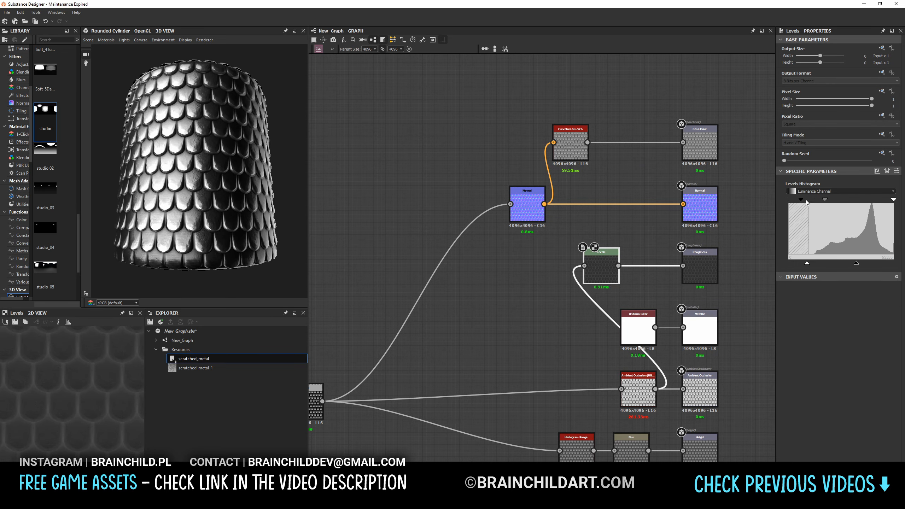
pyautogui.moveTo(571, 255); pyautogui.dragTo(518, 196, button='middle')
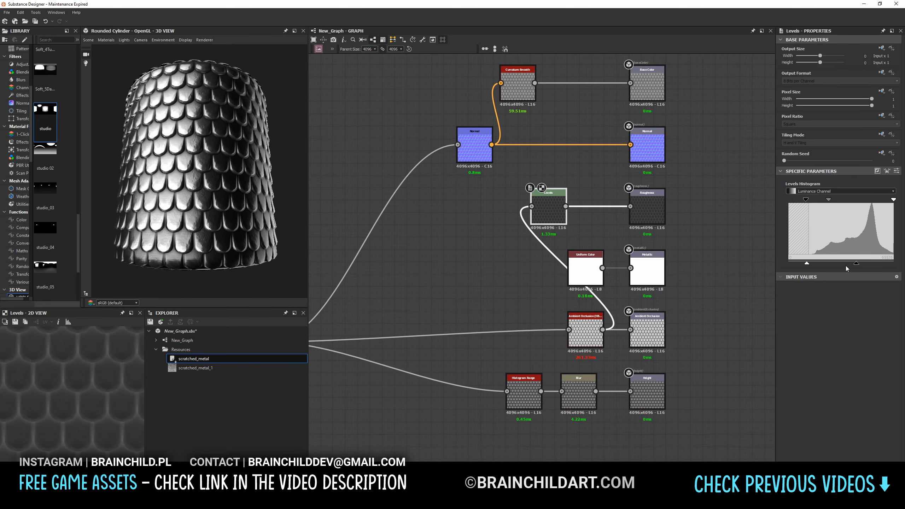
pyautogui.moveTo(807, 264); pyautogui.dragTo(822, 265)
pyautogui.moveTo(192, 275)
pyautogui.mouseDown()
pyautogui.moveTo(207, 274)
pyautogui.moveTo(193, 273)
pyautogui.mouseUp()
pyautogui.scroll(-1, 200, 204)
pyautogui.scroll(1, 210, 222)
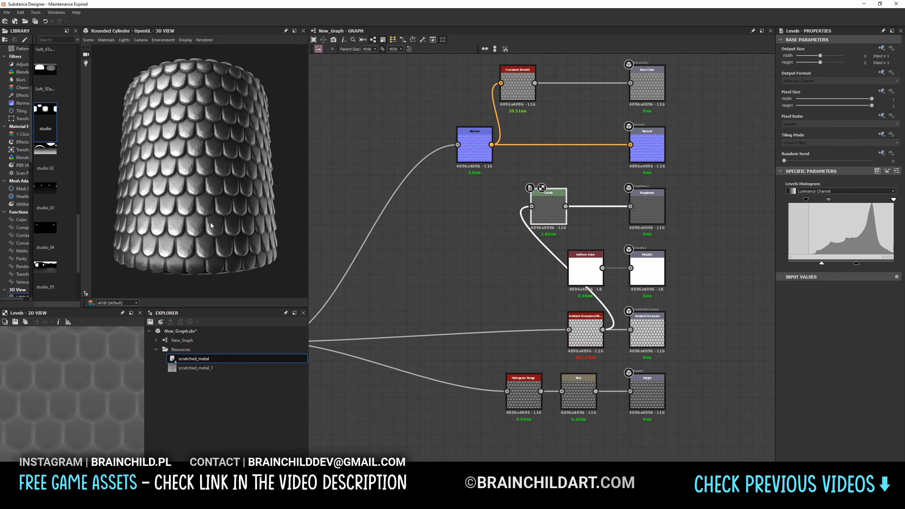
pyautogui.scroll(2, 210, 222)
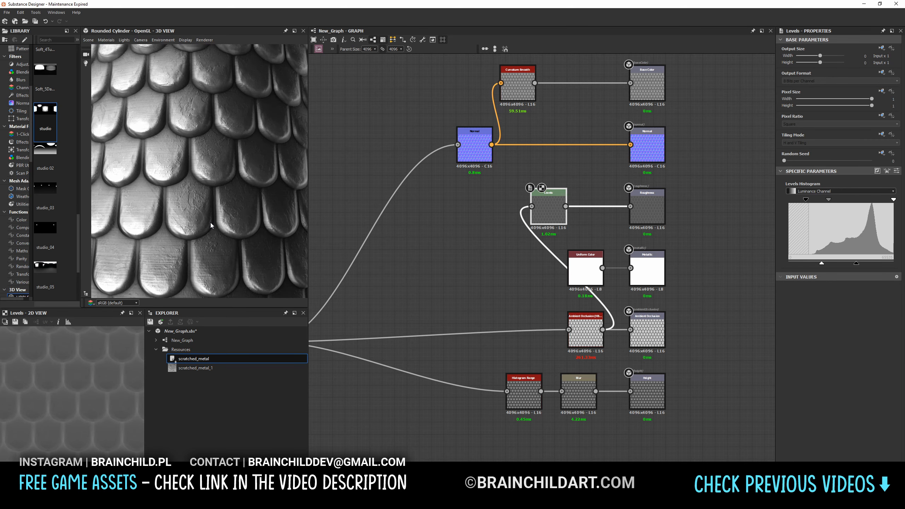
pyautogui.scroll(-3, 211, 222)
# Set the Tile Sampler's Scale Random to 0.01.
pyautogui.moveTo(358, 203); pyautogui.dragTo(713, 158, button='middle')
pyautogui.scroll(-1, 592, 201)
pyautogui.scroll(-3, 585, 199)
pyautogui.moveTo(585, 199); pyautogui.dragTo(620, 211, button='middle')
pyautogui.scroll(6, 587, 238)
pyautogui.doubleClick(558, 234)
pyautogui.moveTo(618, 312); pyautogui.dragTo(626, 175, button='middle')
pyautogui.scroll(-1, 852, 372)
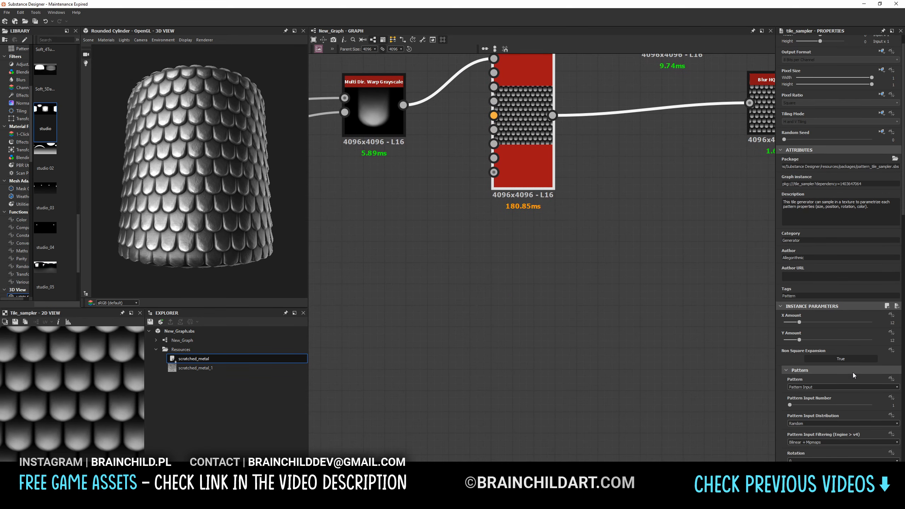
pyautogui.scroll(-3, 545, 250)
pyautogui.moveTo(545, 249); pyautogui.dragTo(605, 256, button='middle')
pyautogui.scroll(-15, 839, 407)
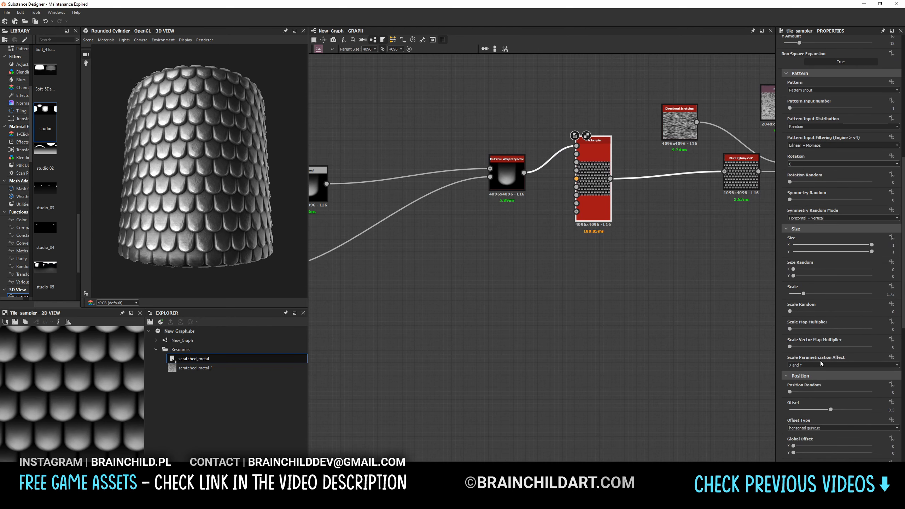
pyautogui.scroll(-2, 818, 296)
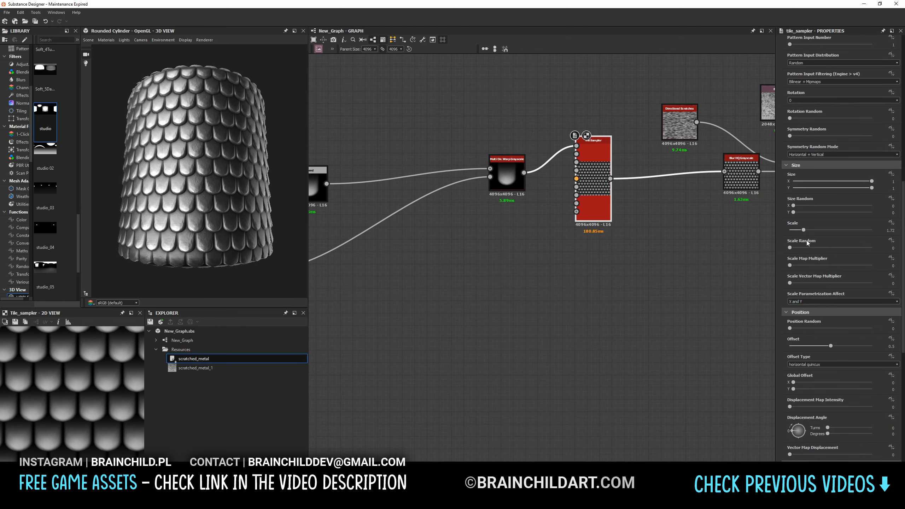
pyautogui.write('0.1')
pyautogui.press('Return')
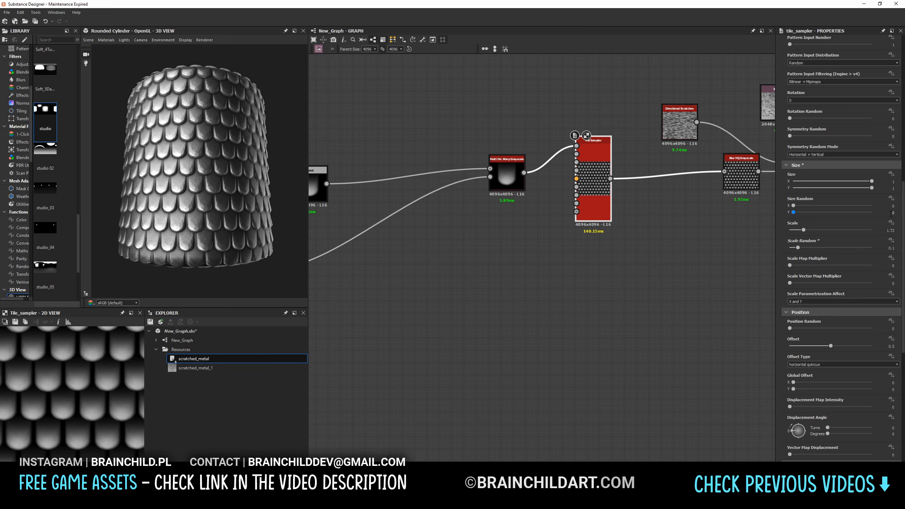
pyautogui.moveTo(893, 248); pyautogui.dragTo(898, 248)
pyautogui.write('01')
pyautogui.press('Return')
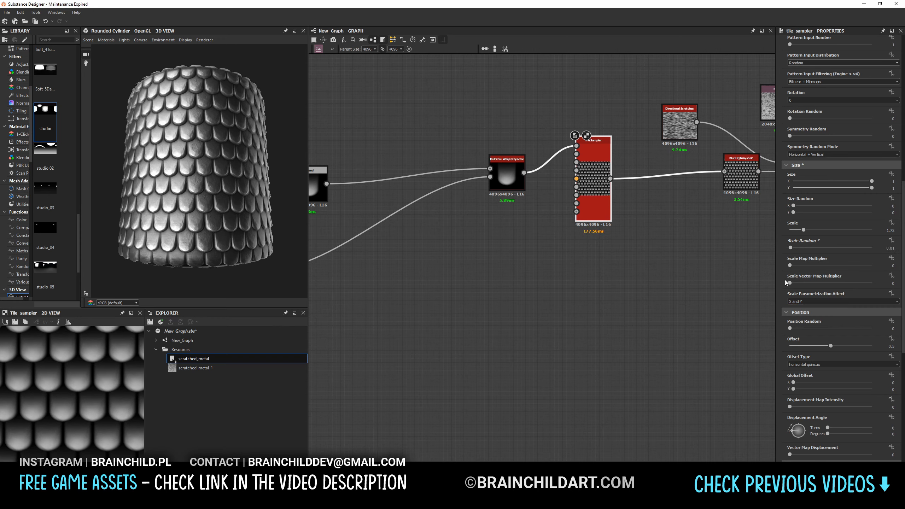
# Set the Tile Sampler's Position Random to 0.01.
pyautogui.click(892, 322)
pyautogui.click(851, 319)
pyautogui.click(891, 328)
pyautogui.write('.01')
pyautogui.press('Return')
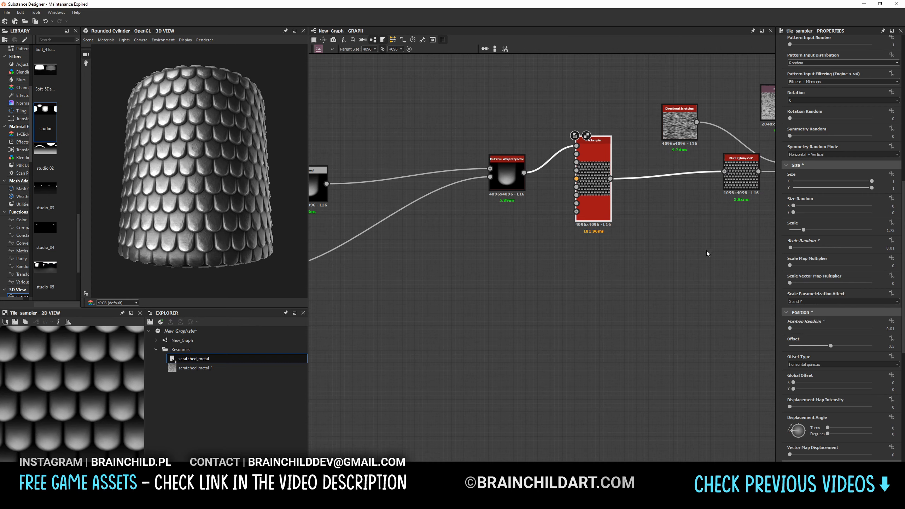
# Set the Tile Sampler's Rotation Random to 0.02.
pyautogui.scroll(-1, 861, 348)
pyautogui.scroll(-3, 830, 345)
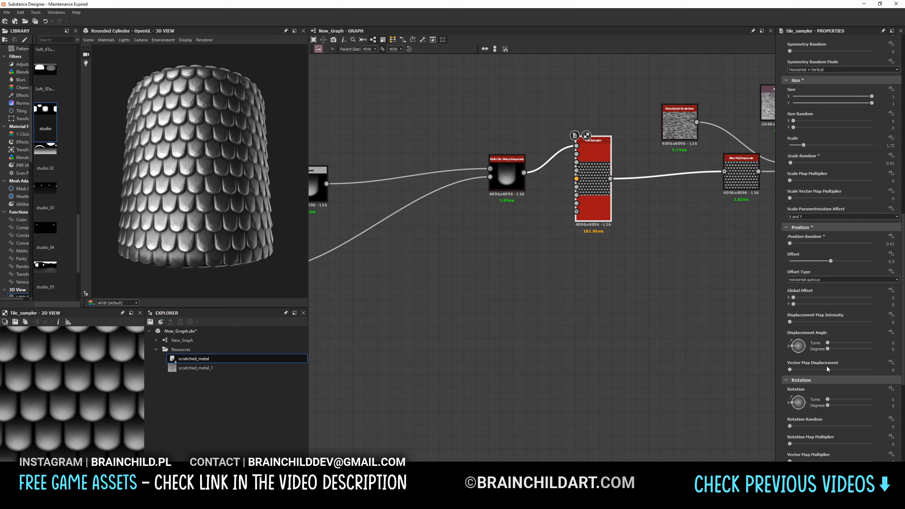
pyautogui.scroll(-3, 814, 372)
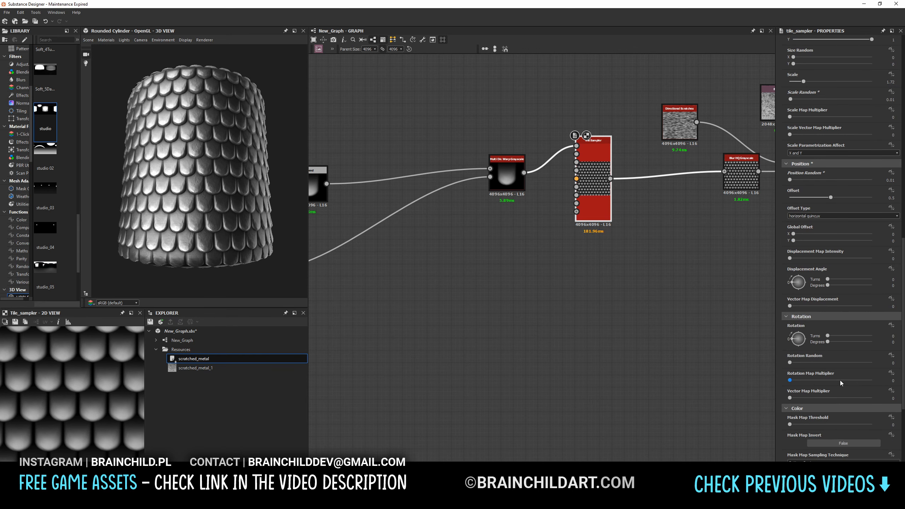
pyautogui.press('Return')
pyautogui.moveTo(892, 363); pyautogui.dragTo(898, 371)
pyautogui.write('2')
pyautogui.press('Return')
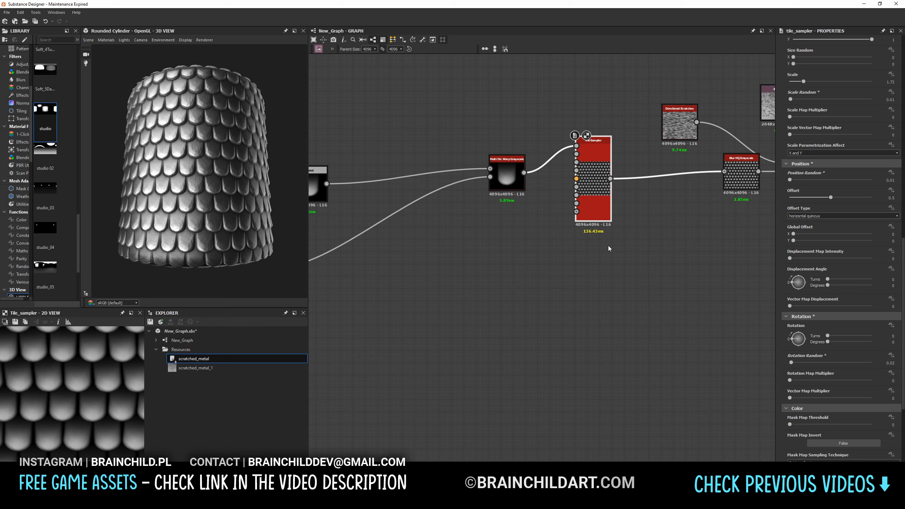
# Set the Tile Sampler's Mask Random to 0.06 to drop out some tiles.
pyautogui.scroll(-3, 849, 402)
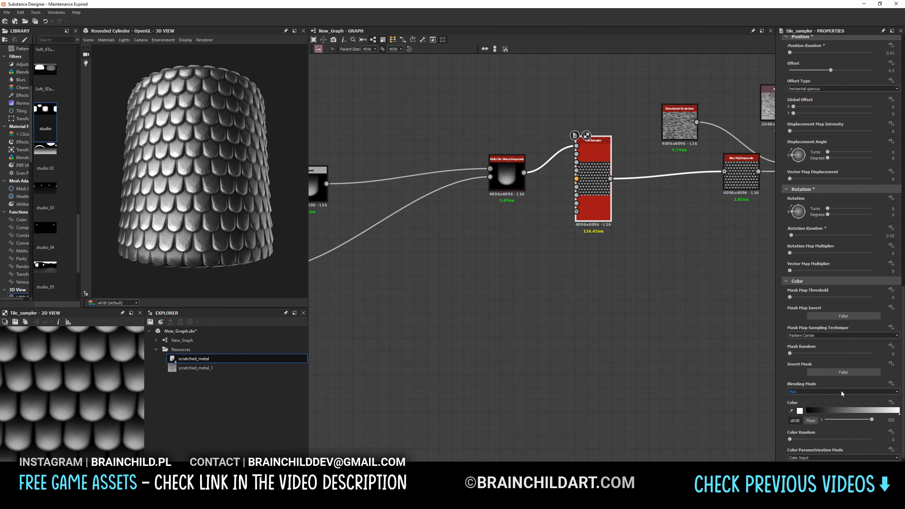
pyautogui.moveTo(790, 297)
pyautogui.mouseDown()
pyautogui.moveTo(801, 297)
pyautogui.moveTo(788, 297)
pyautogui.mouseUp()
pyautogui.moveTo(790, 353); pyautogui.dragTo(794, 353)
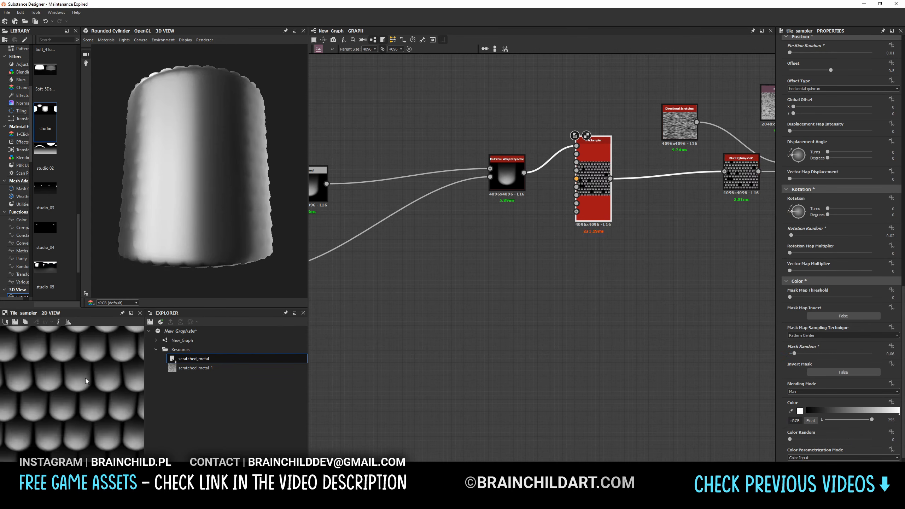
# Inspect the randomized tile layout and its gaps in the 2D view and up close on the cylinder preview.
pyautogui.scroll(-5, 86, 406)
pyautogui.scroll(2, 87, 405)
pyautogui.scroll(3, 211, 213)
pyautogui.scroll(-3, 211, 213)
pyautogui.moveTo(210, 213); pyautogui.dragTo(229, 211, button='middle')
pyautogui.scroll(6, 231, 217)
pyautogui.scroll(-5, 231, 216)
# Duplicate the Multi Directional Warp Grayscale node that feeds the Tile Sampler and place the copy below the original.
pyautogui.moveTo(354, 217); pyautogui.dragTo(438, 254, button='middle')
pyautogui.scroll(-1, 438, 254)
pyautogui.moveTo(632, 237); pyautogui.dragTo(516, 238, button='middle')
pyautogui.scroll(2, 516, 238)
pyautogui.click(516, 239)
pyautogui.hotkey('ctrl', 'd')
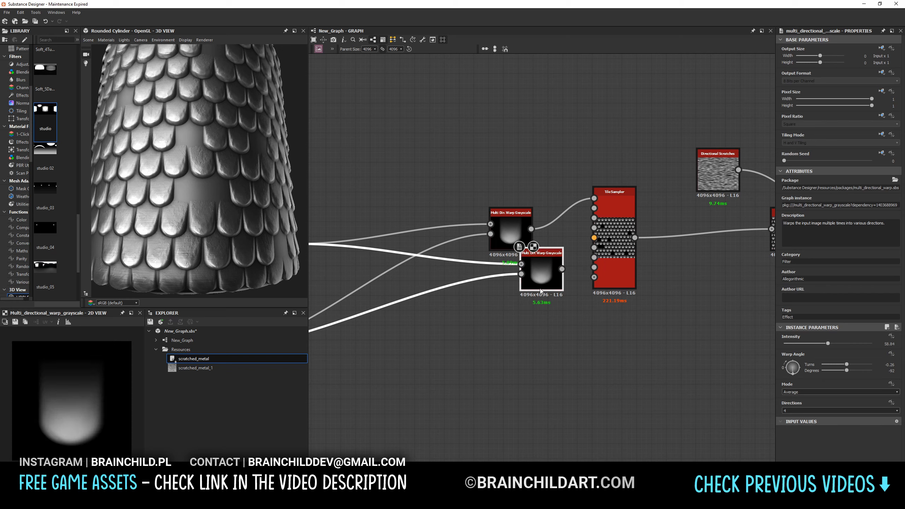
pyautogui.moveTo(542, 281); pyautogui.dragTo(515, 298)
# Add a Levels node after the duplicated warp, move the pair away from the Tile Sampler, and undo the stray Scale Map Input connection.
pyautogui.press('space')
pyautogui.write('lev')
pyautogui.press('Return')
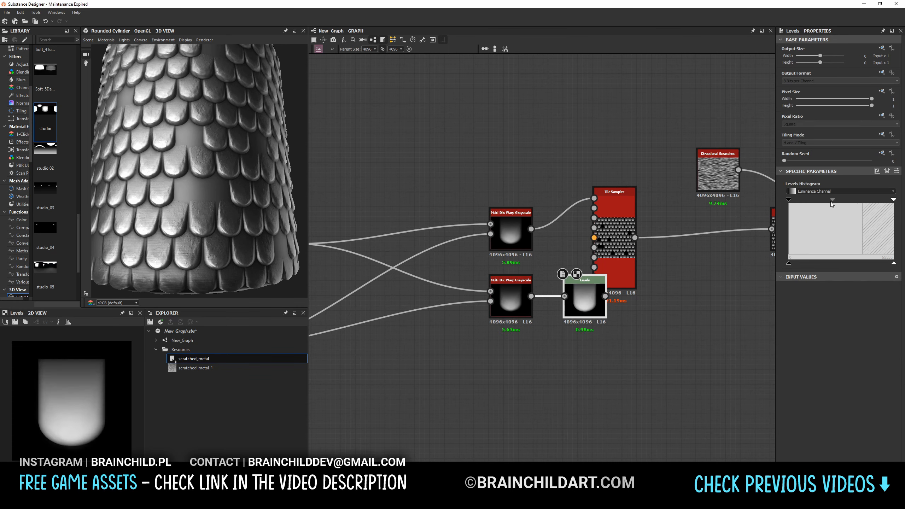
pyautogui.moveTo(486, 343); pyautogui.dragTo(584, 303)
pyautogui.moveTo(585, 303); pyautogui.dragTo(594, 208)
pyautogui.click(531, 293)
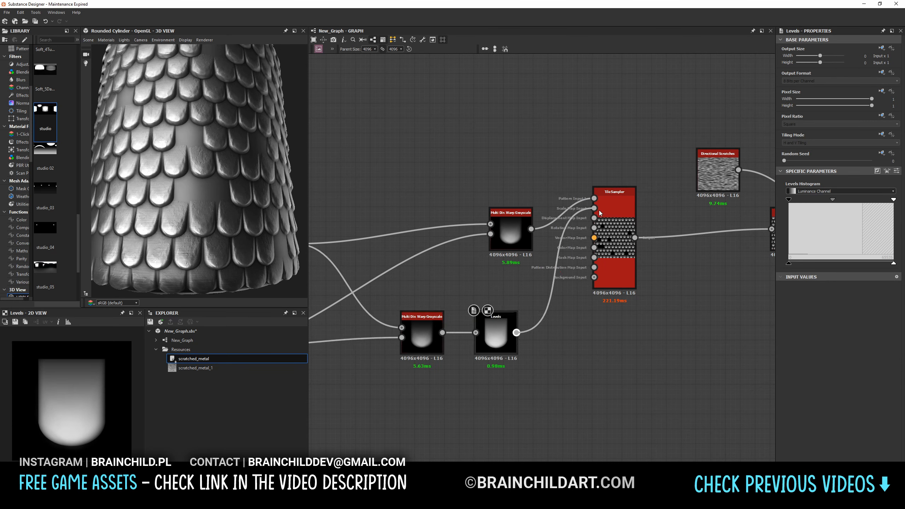
pyautogui.hotkey('ctrl', 'z')
# Set the Tile Sampler's Pattern Input Number to 2 and connect the Levels output as the second pattern input.
pyautogui.doubleClick(618, 241)
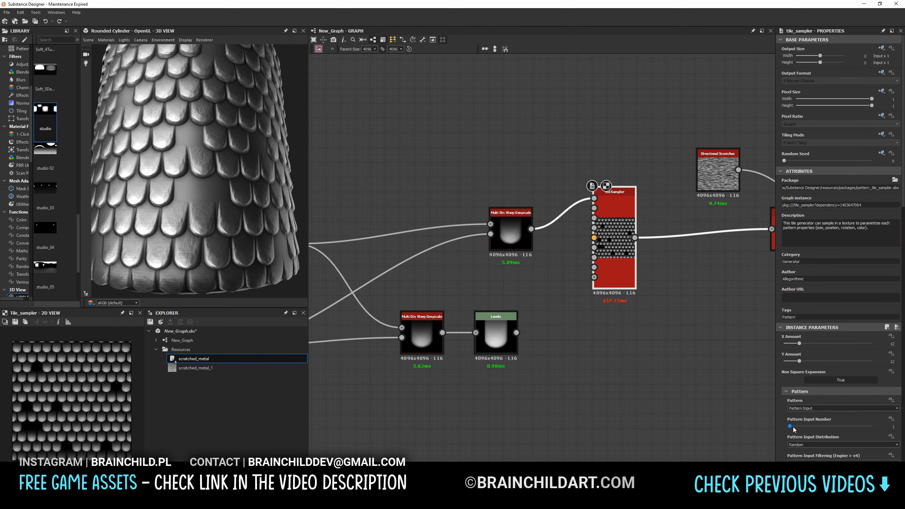
pyautogui.moveTo(792, 427); pyautogui.dragTo(806, 427)
pyautogui.moveTo(516, 333); pyautogui.dragTo(594, 204)
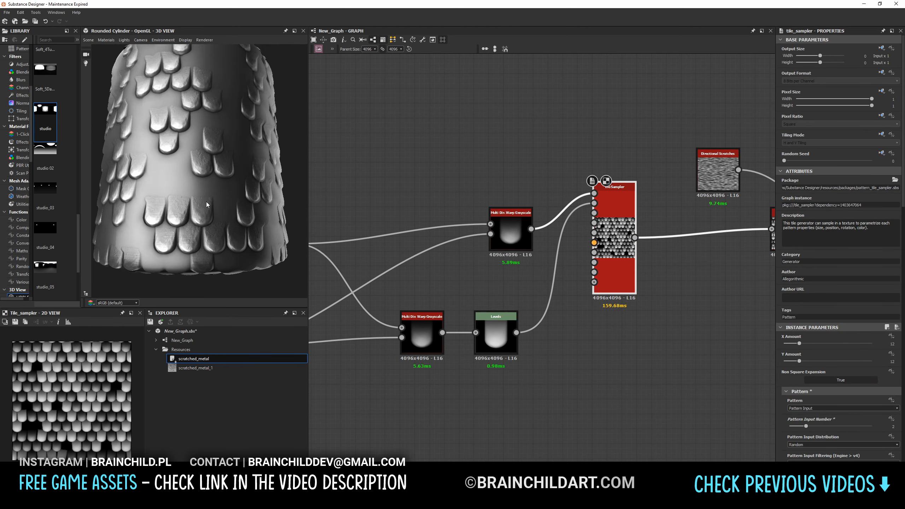
pyautogui.moveTo(217, 205); pyautogui.dragTo(215, 209)
pyautogui.moveTo(498, 388); pyautogui.dragTo(506, 324, button='middle')
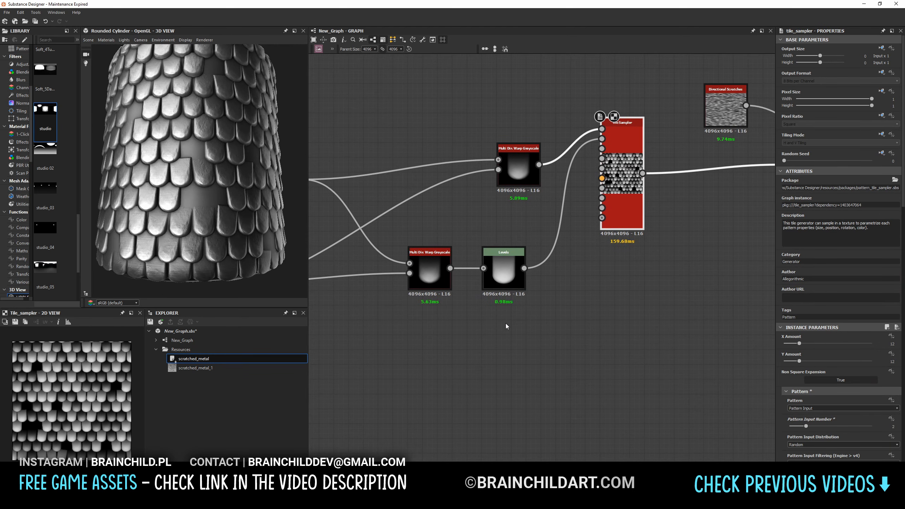
pyautogui.click(505, 324)
pyautogui.press('space')
pyautogui.write('ra')
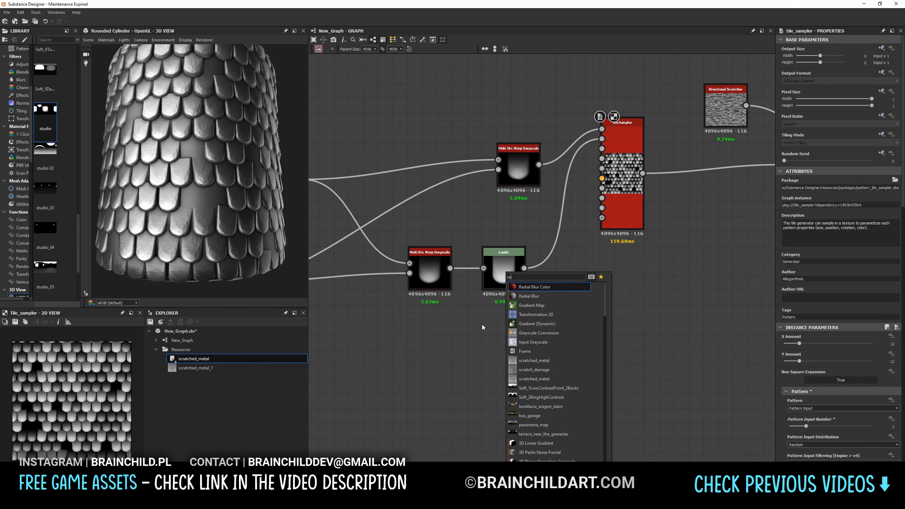
pyautogui.hotkey('ctrl', 'a')
pyautogui.write('grad')
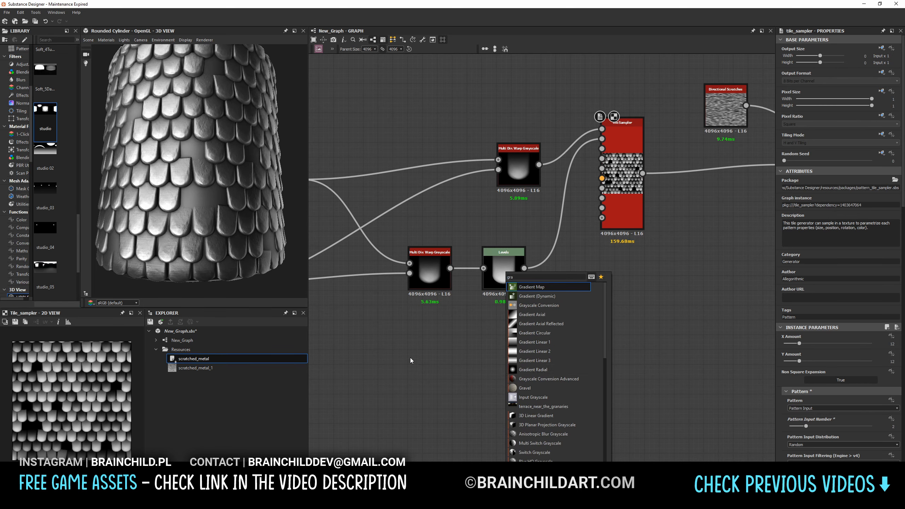
pyautogui.click(410, 358)
# Add a Shape node below the Levels node and open its Pattern options.
pyautogui.scroll(-5, 365, 338)
pyautogui.moveTo(377, 311); pyautogui.dragTo(437, 237, button='middle')
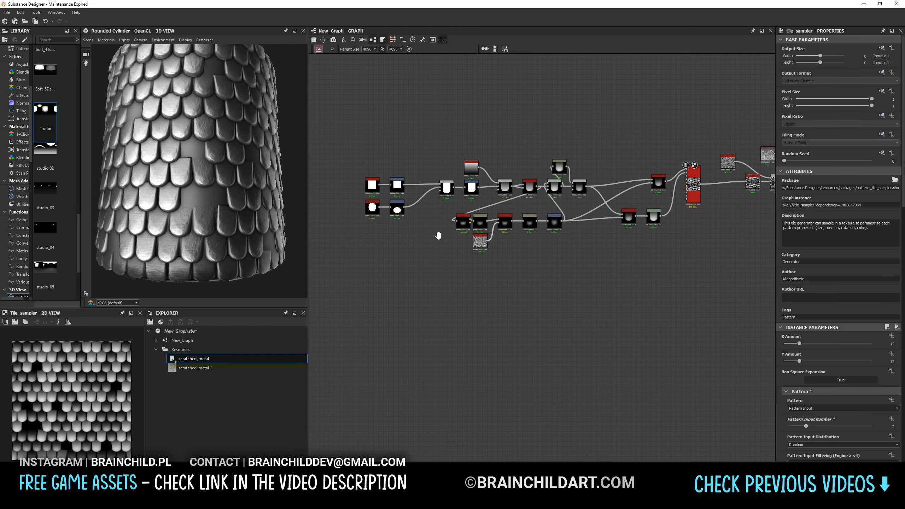
pyautogui.moveTo(684, 252); pyautogui.dragTo(531, 261, button='middle')
pyautogui.press('space')
pyautogui.write('shap')
pyautogui.scroll(5, 483, 249)
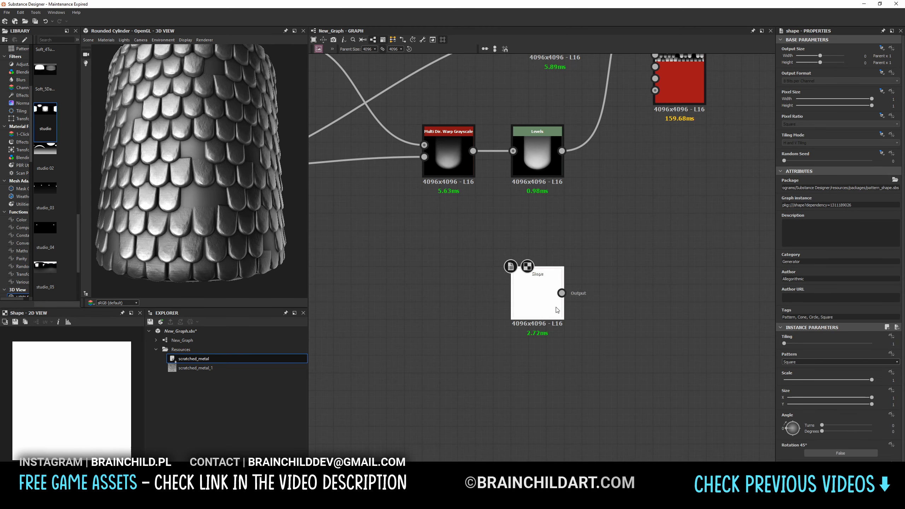
pyautogui.click(804, 359)
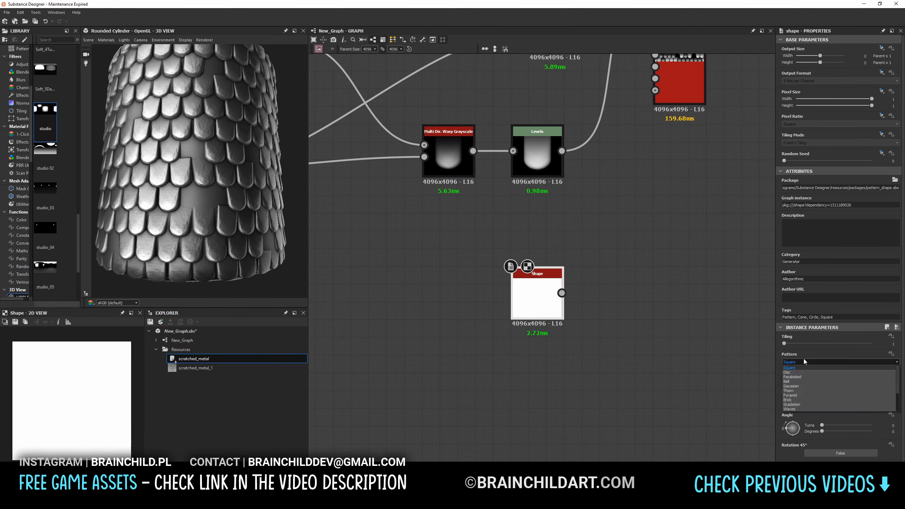
pyautogui.scroll(-1, 804, 359)
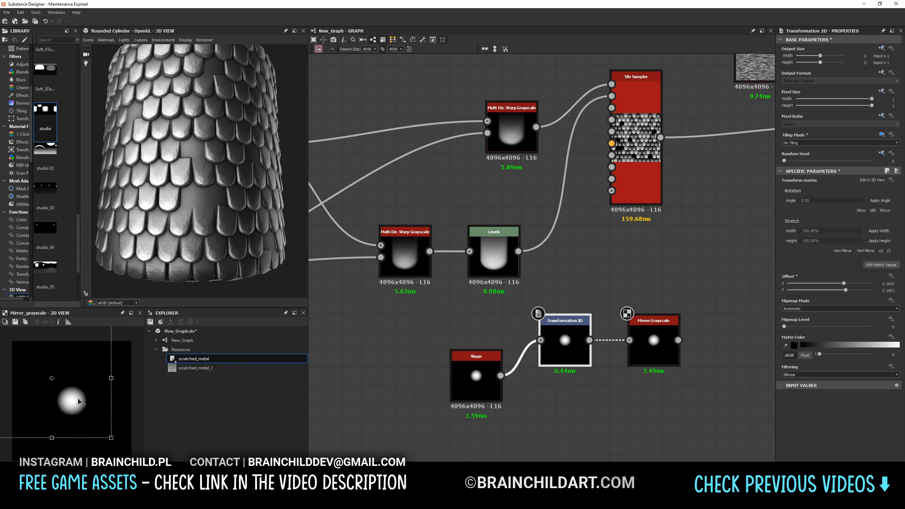
# Blend the Mirror Grayscale dots additively over the Levels tile shape, placing the Blend between Levels and the Tile Sampler.
pyautogui.scroll(-2, 580, 330)
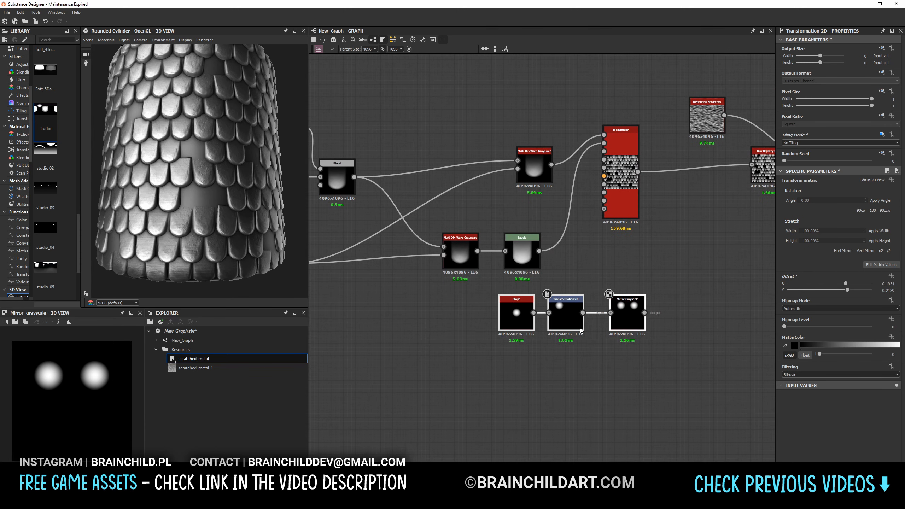
pyautogui.moveTo(580, 330); pyautogui.dragTo(450, 330)
pyautogui.scroll(3, 527, 300)
pyautogui.click(531, 226)
pyautogui.press('space')
pyautogui.write('bl')
pyautogui.press('Return')
pyautogui.moveTo(506, 323); pyautogui.dragTo(596, 201)
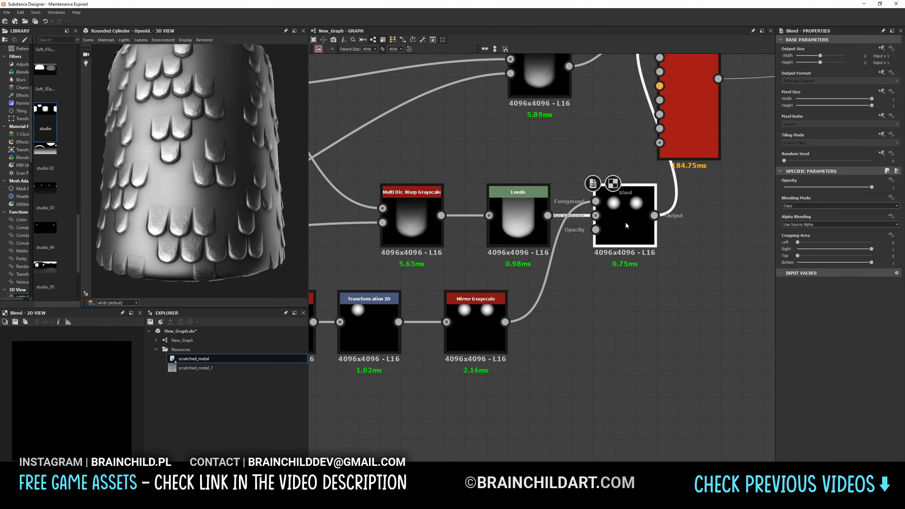
pyautogui.click(800, 205)
pyautogui.click(800, 216)
# Select the Transformation 2D node between the Shape and Mirror Grayscale nodes for editing.
pyautogui.click(416, 335)
pyautogui.moveTo(361, 340); pyautogui.dragTo(515, 324, button='middle')
pyautogui.scroll(-1, 458, 327)
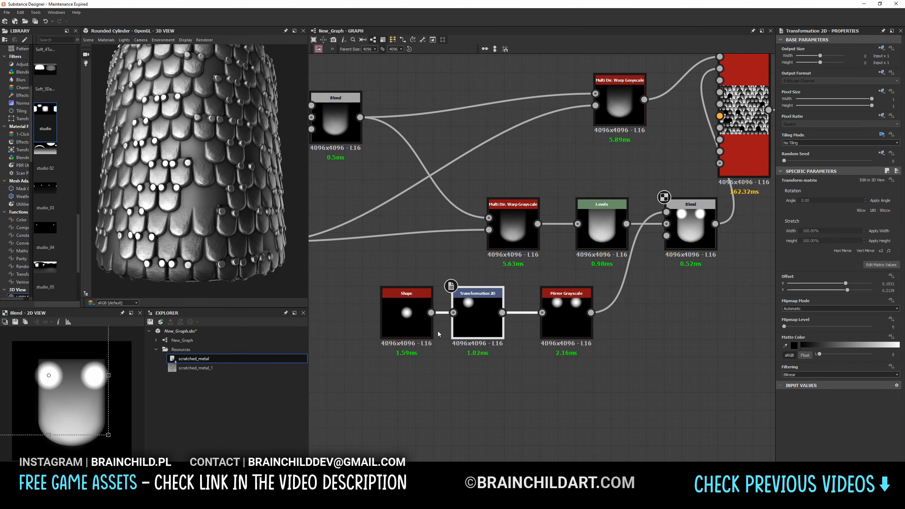